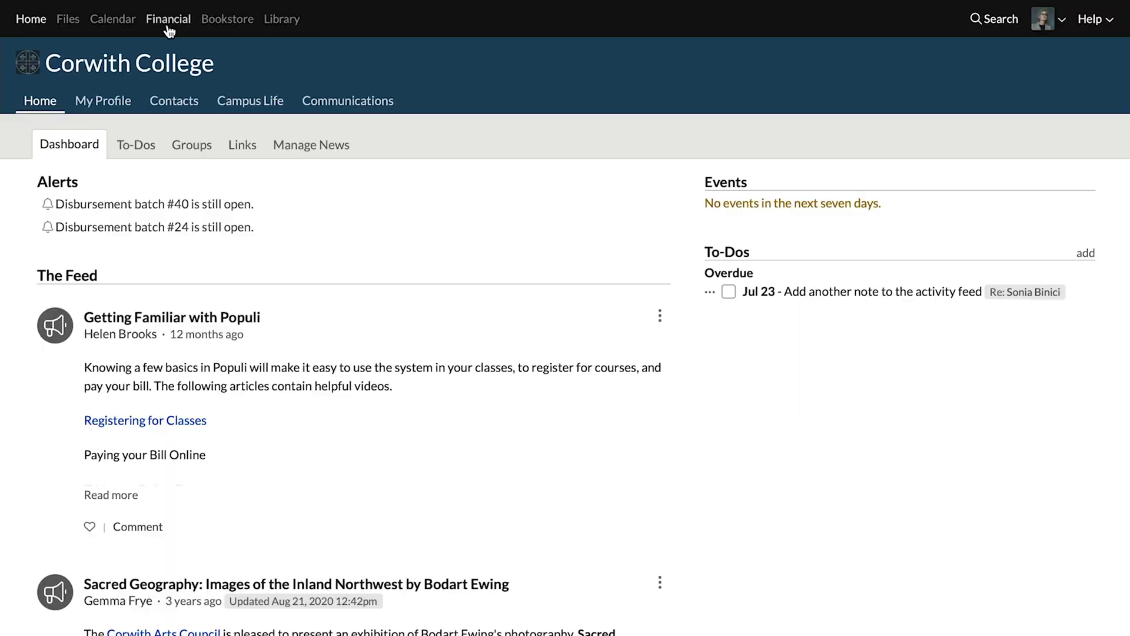
- Open the Simple payment plan from Billing Settings' Payment Plans to see its 25.00 flat fee
left_click(169, 23)
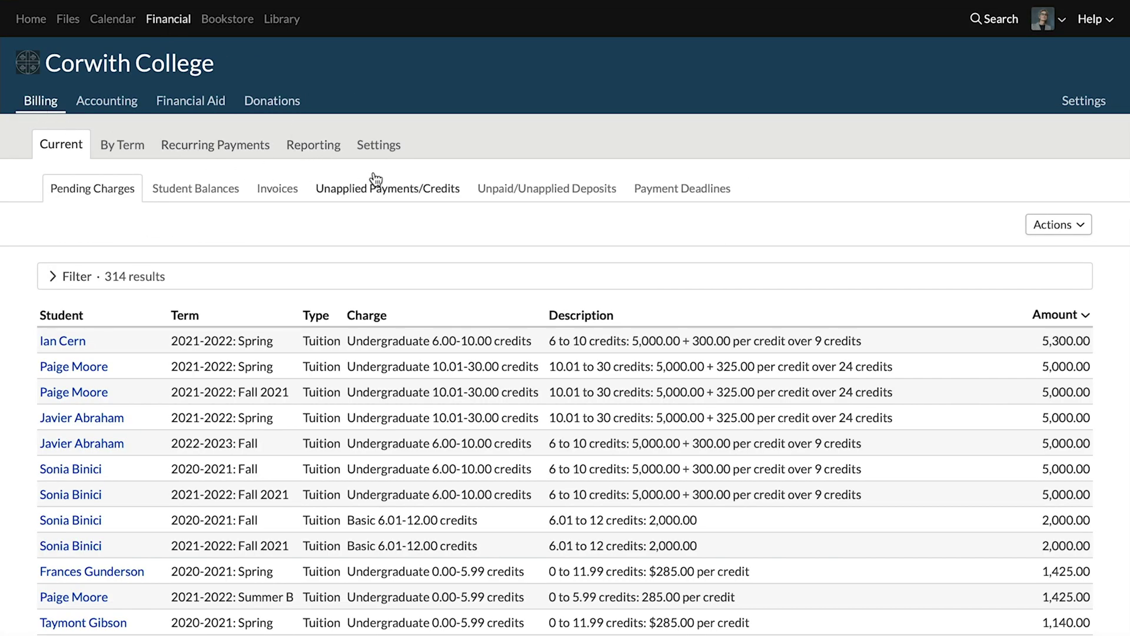
left_click(391, 146)
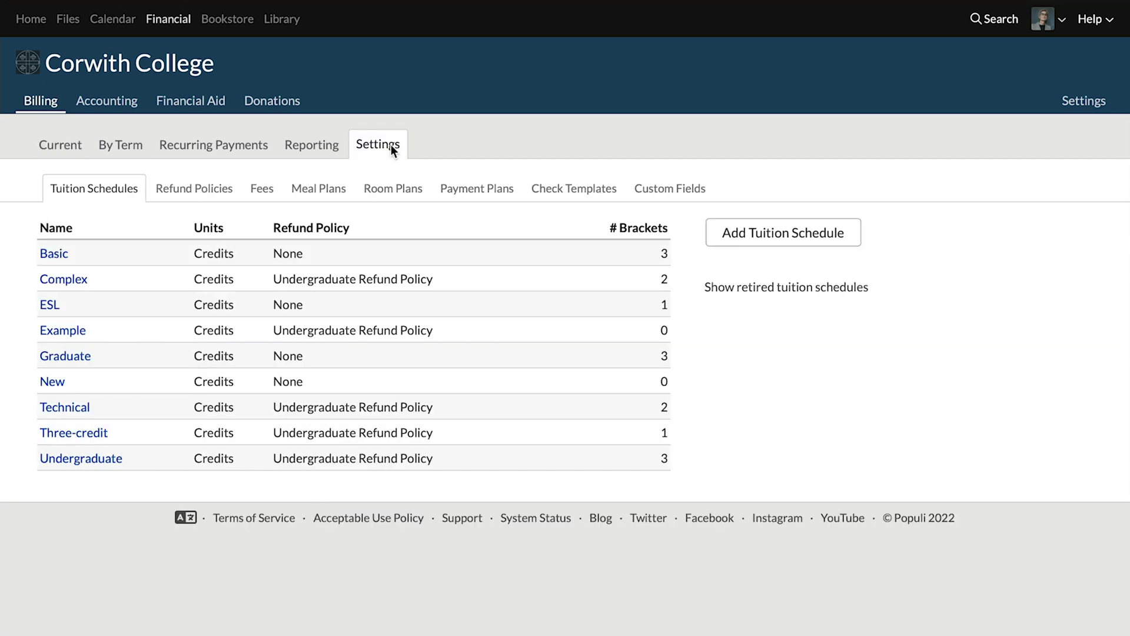
left_click(486, 197)
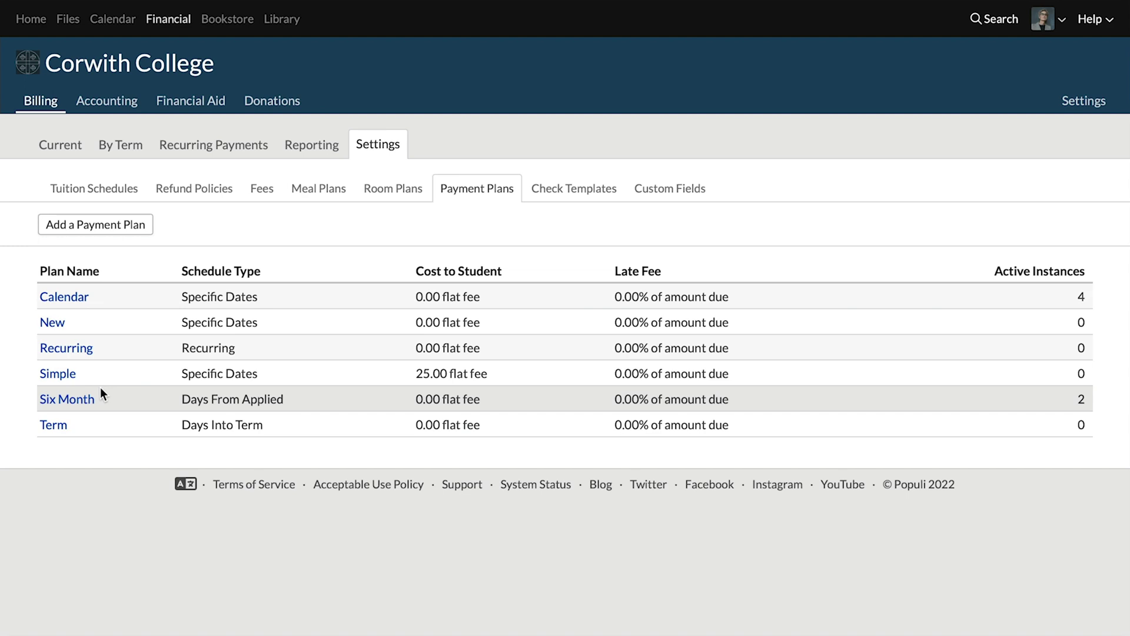
left_click(58, 374)
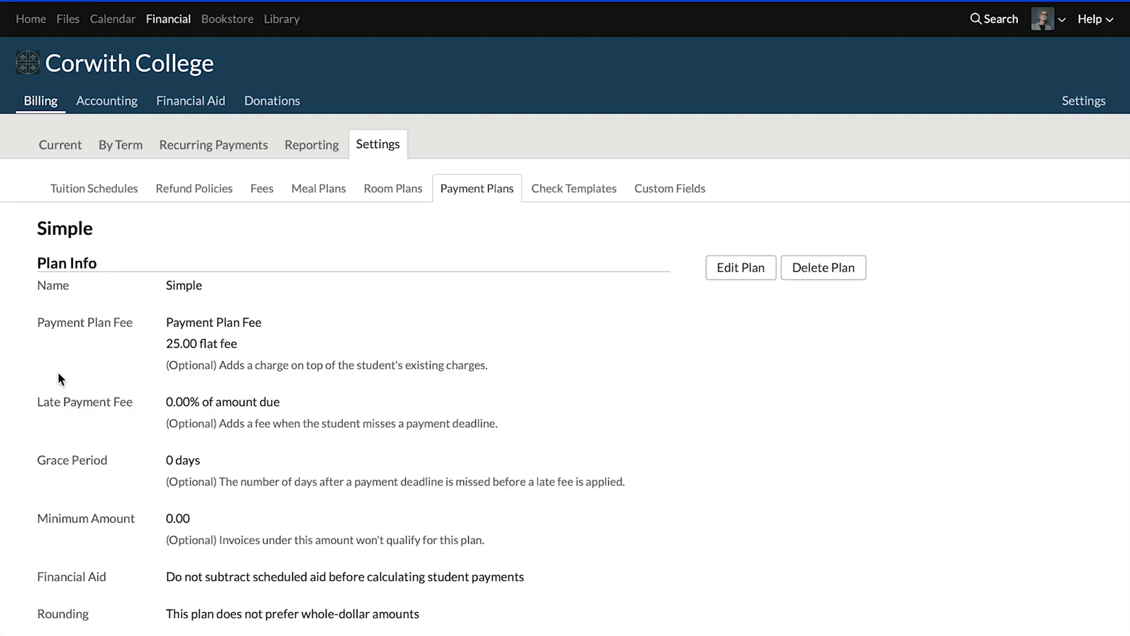
scroll(58, 372, "down", 1)
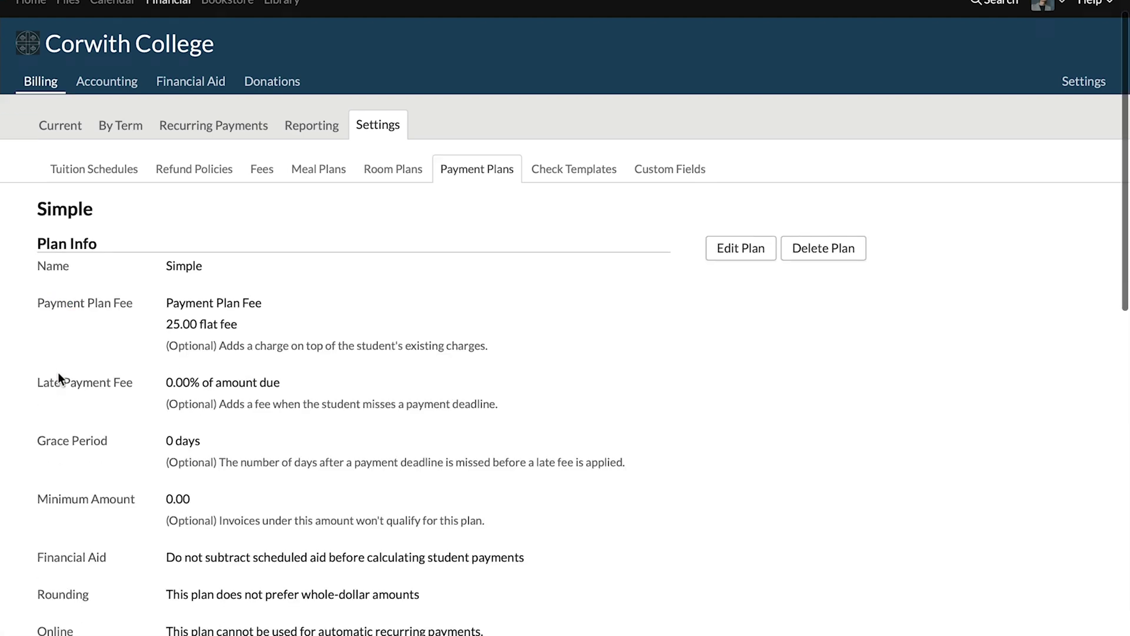
scroll(99, 351, "down", 2)
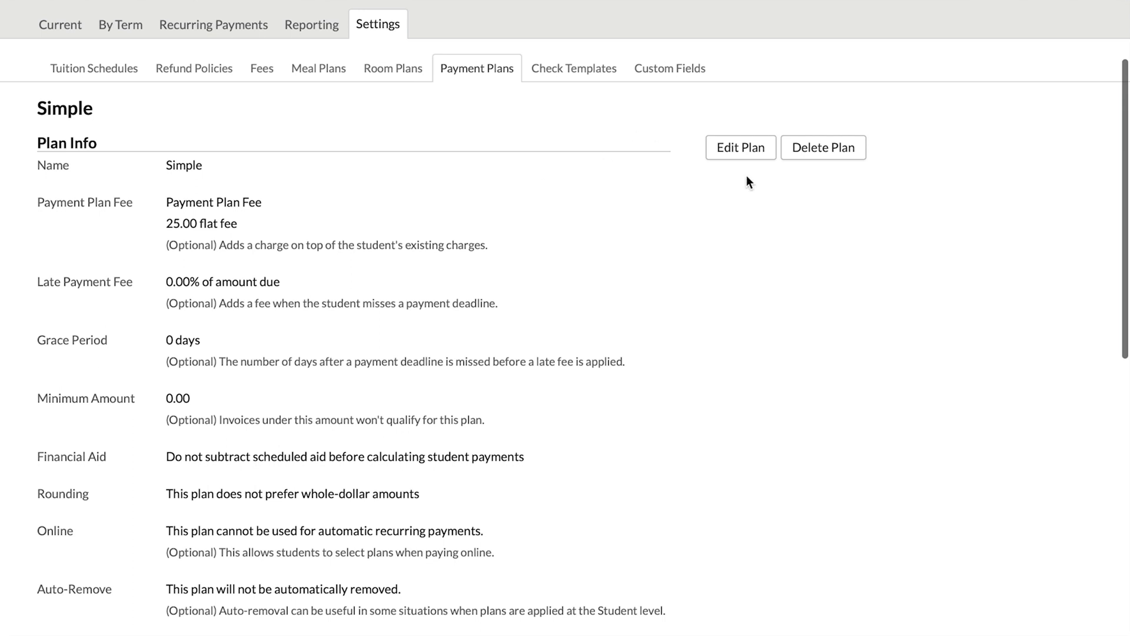
- Open the Simple plan's edit form, showing 25.00 flat fee, 0-day grace period and 0.00 minimum
left_click(744, 149)
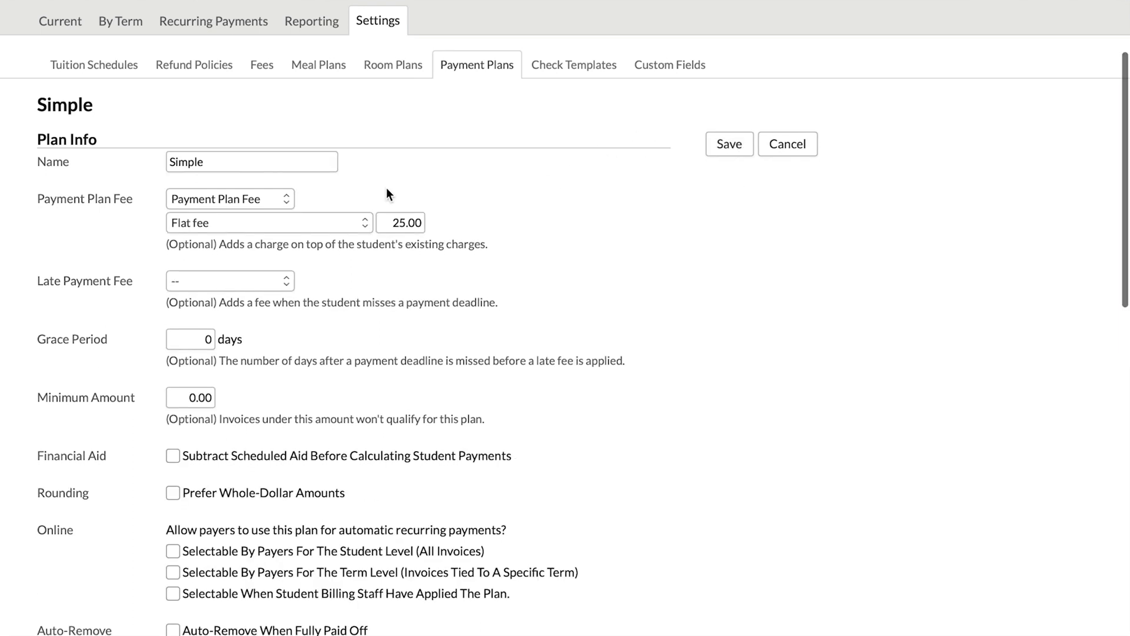
scroll(387, 193, "down", 2)
scroll(386, 189, "down", 2)
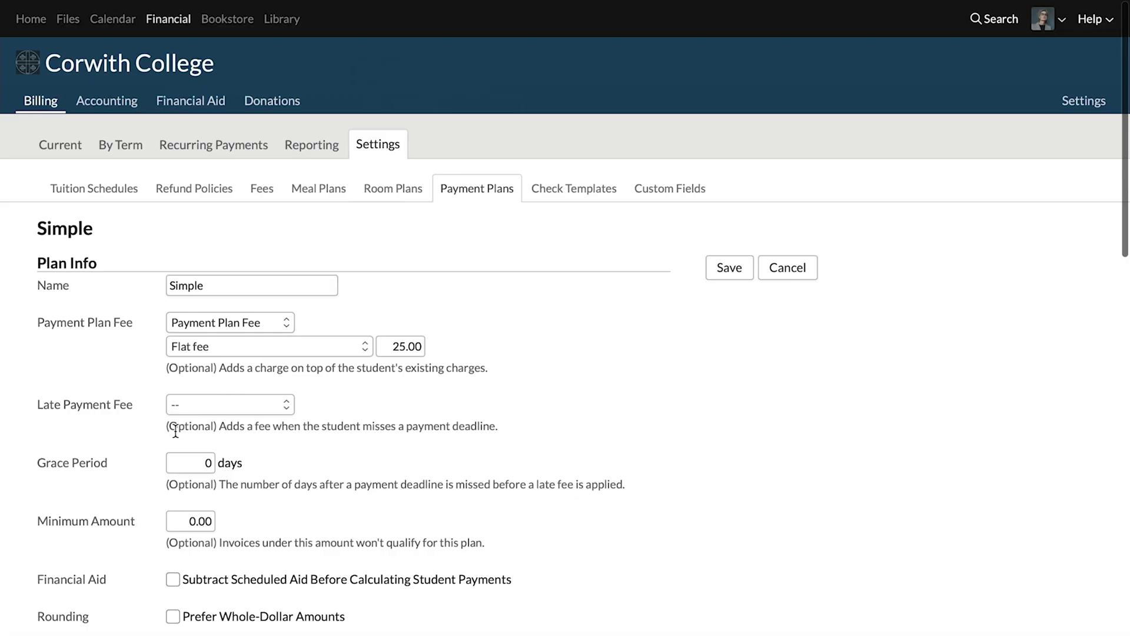
- Open Online Payments settings and expand the Recurring Payments choices, currently Plan Only
left_click(178, 18)
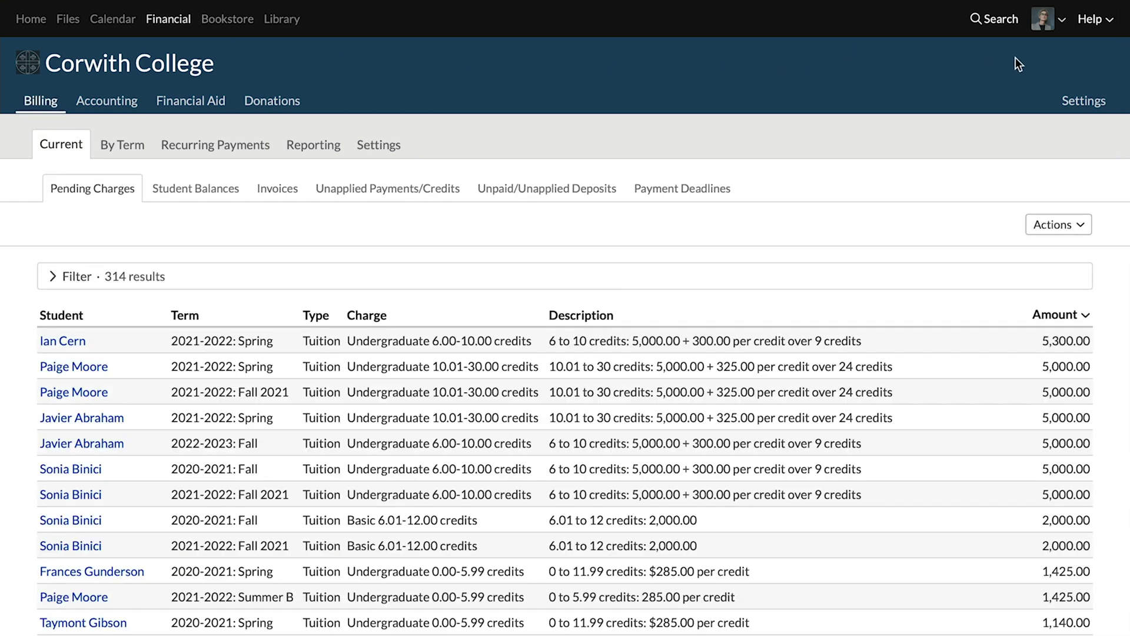
left_click(1082, 103)
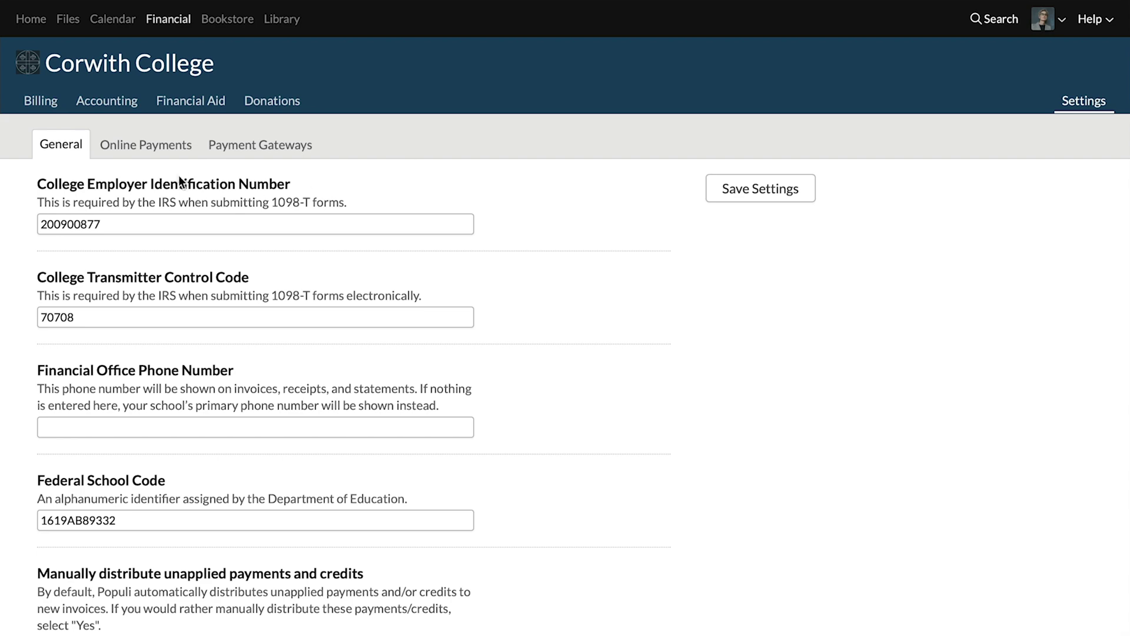
left_click(174, 147)
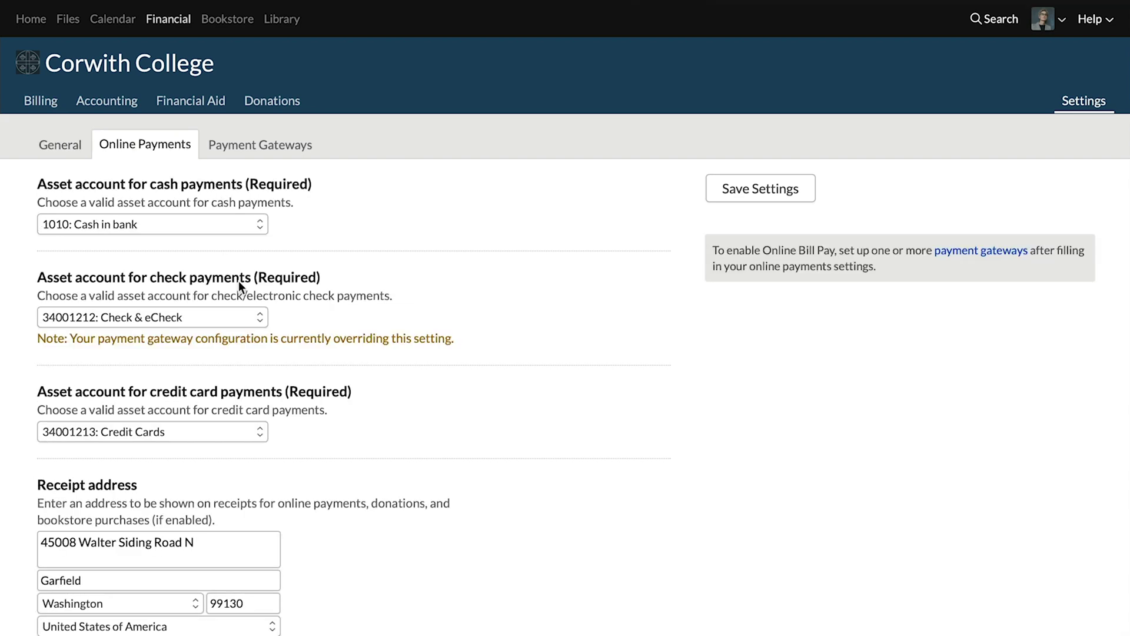
scroll(289, 341, "down", 1)
scroll(290, 341, "down", 20)
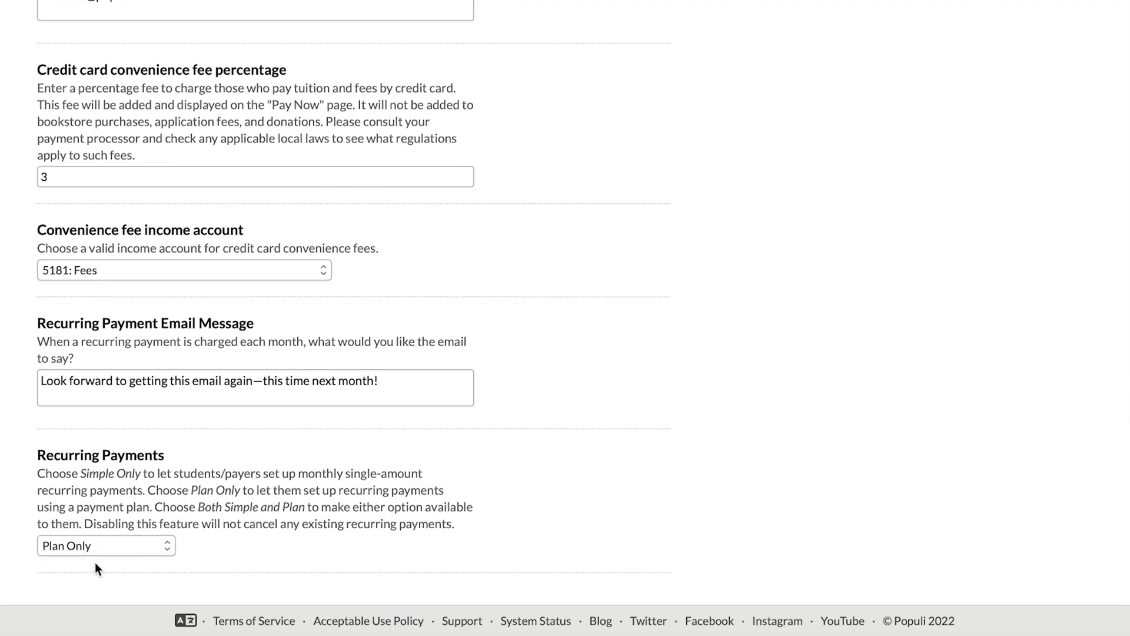
left_click(104, 546)
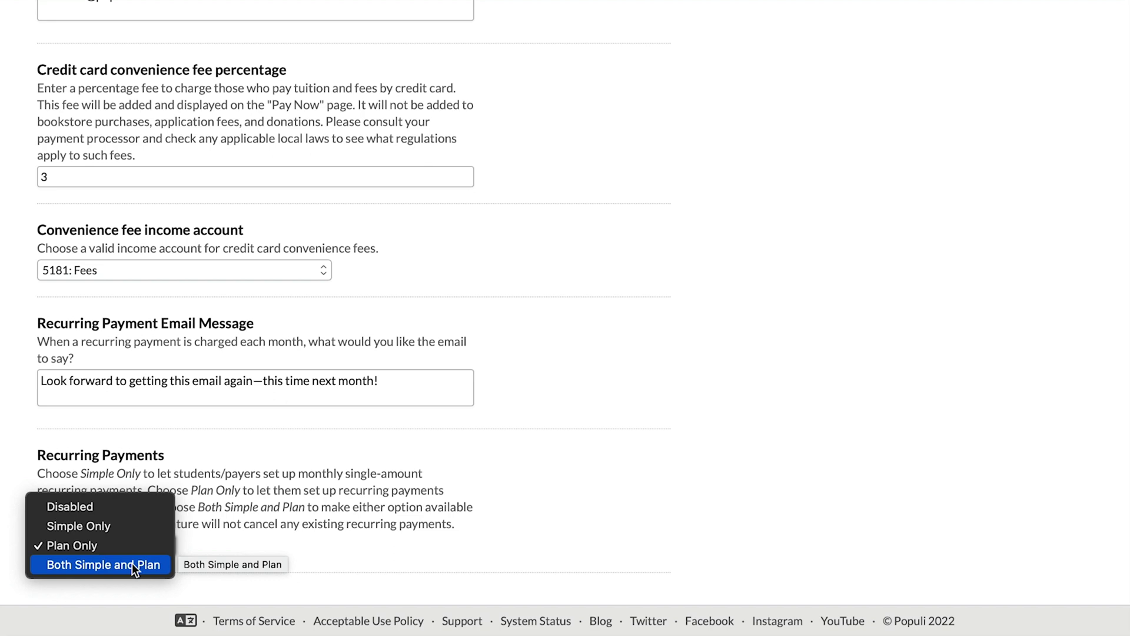
- Close the Recurring Payments dropdown leaving Plan Only, and return to the top of Online Payments
left_click(221, 528)
scroll(726, 355, "up", 15)
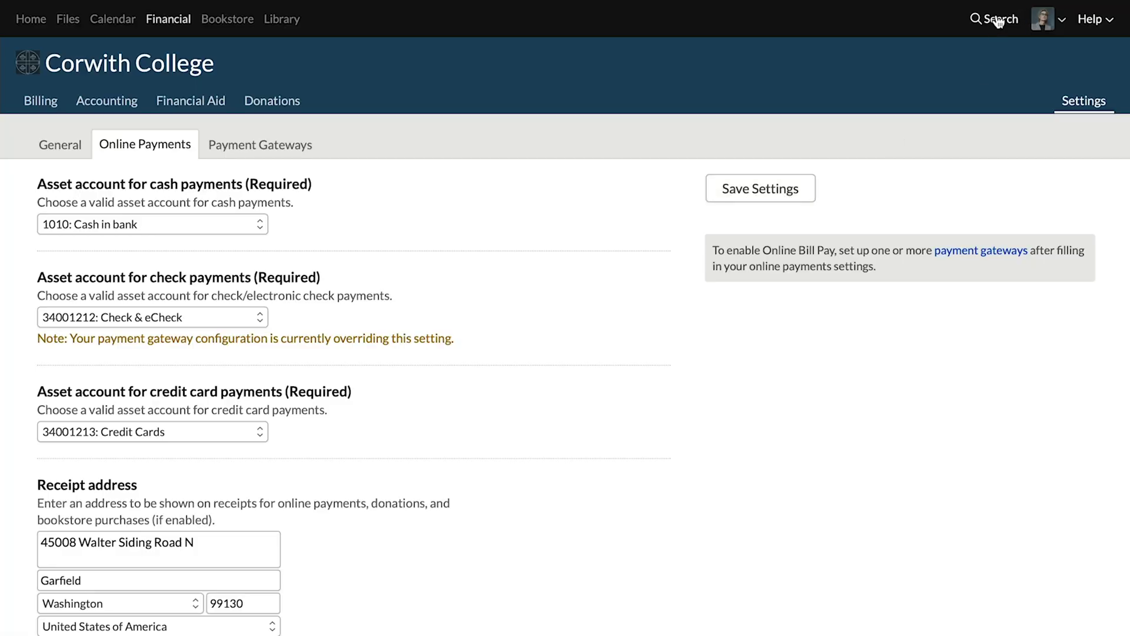
- Open the recently searched student's Financial dashboard with two unpaid invoices totaling 2,984.00
left_click(997, 20)
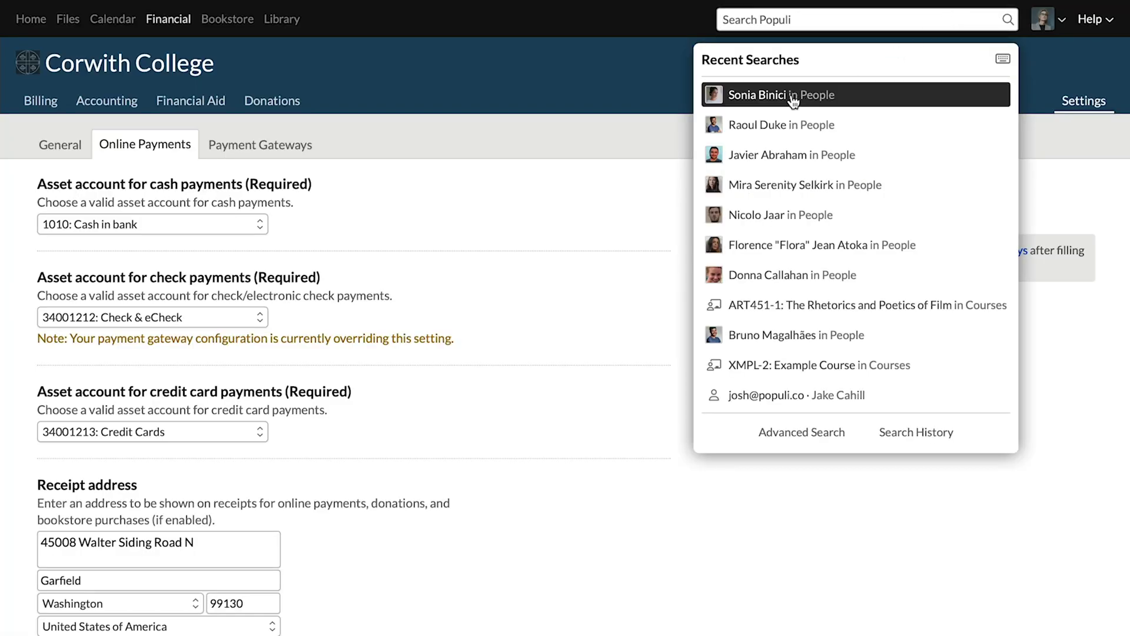
left_click(791, 94)
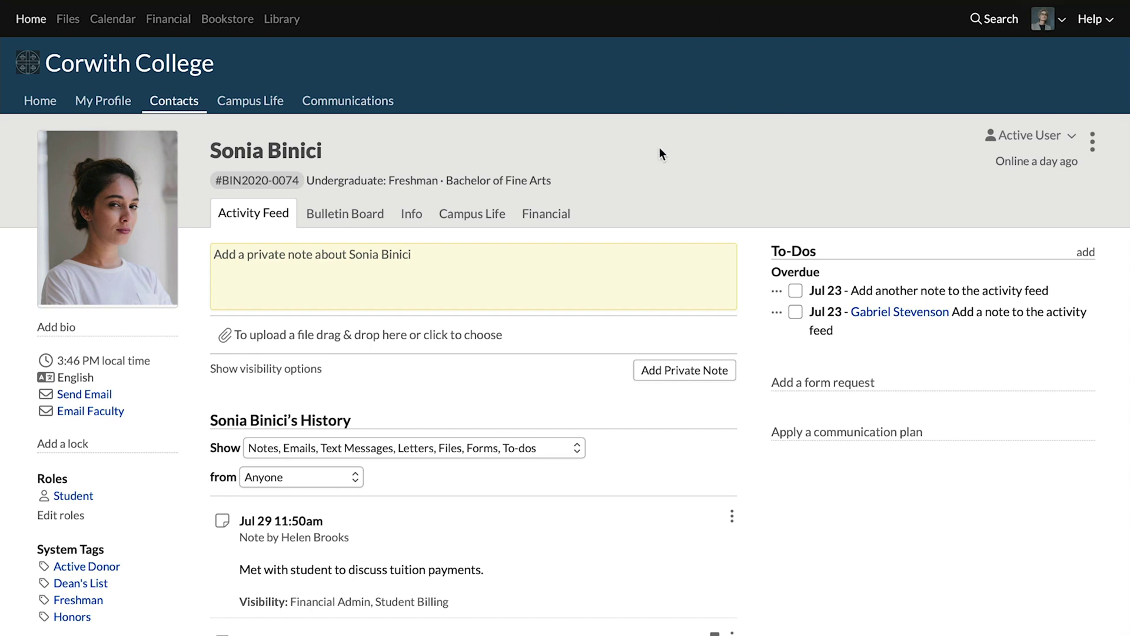
left_click(546, 214)
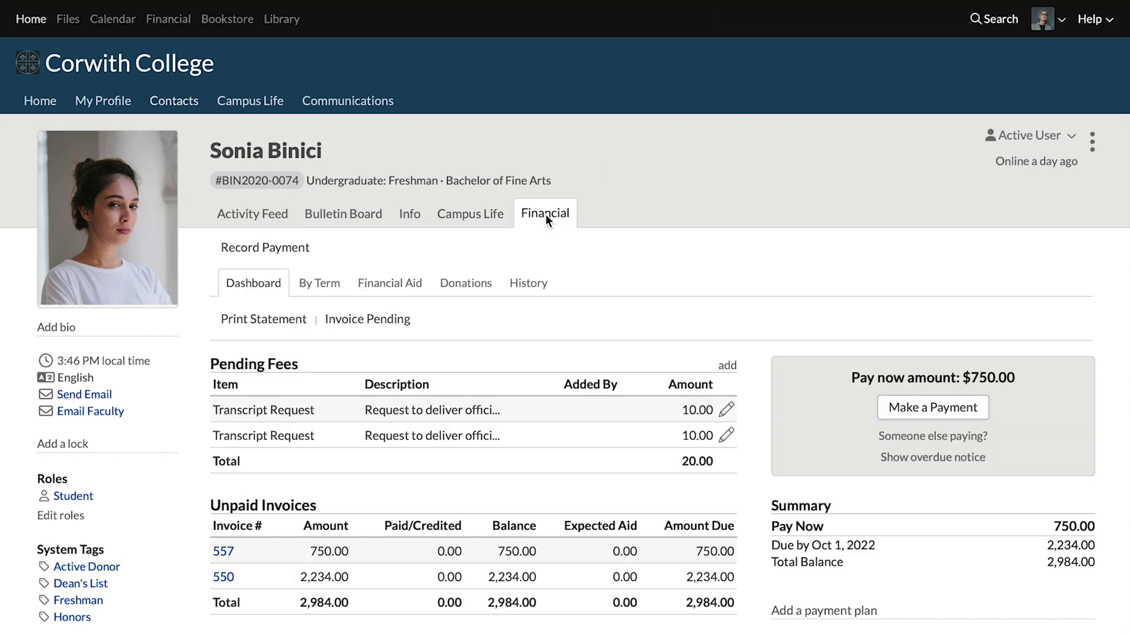
scroll(545, 214, "down", 3)
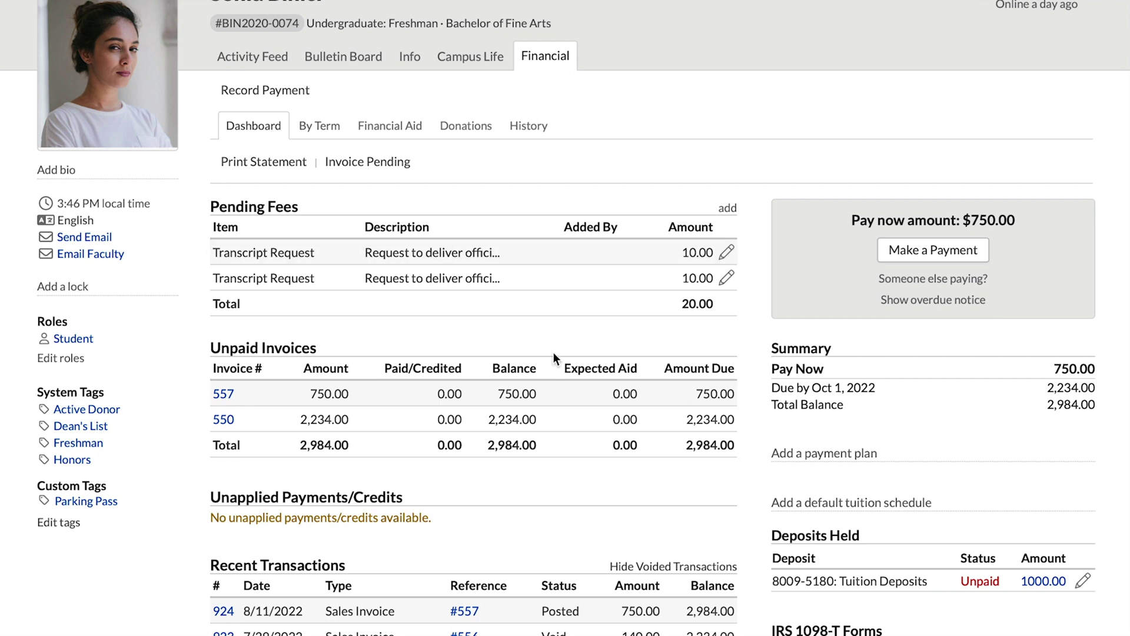
- Apply the Simple plan to both unpaid invoices, previewing three 746.00 payments Aug 4–Oct 4, 2022
left_click(840, 465)
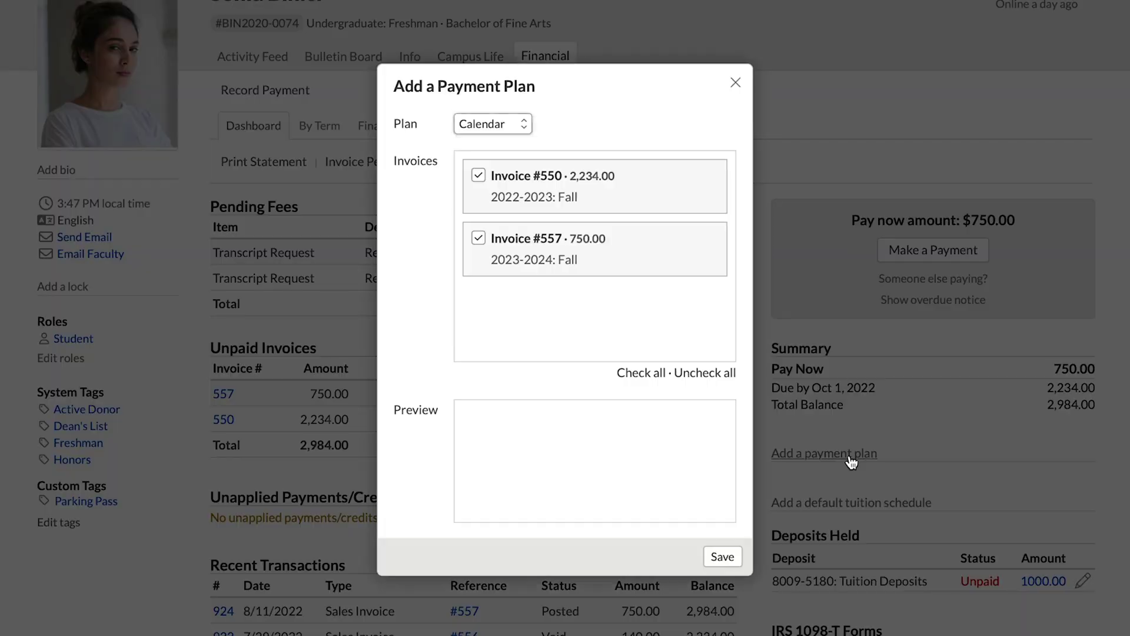
left_click(504, 120)
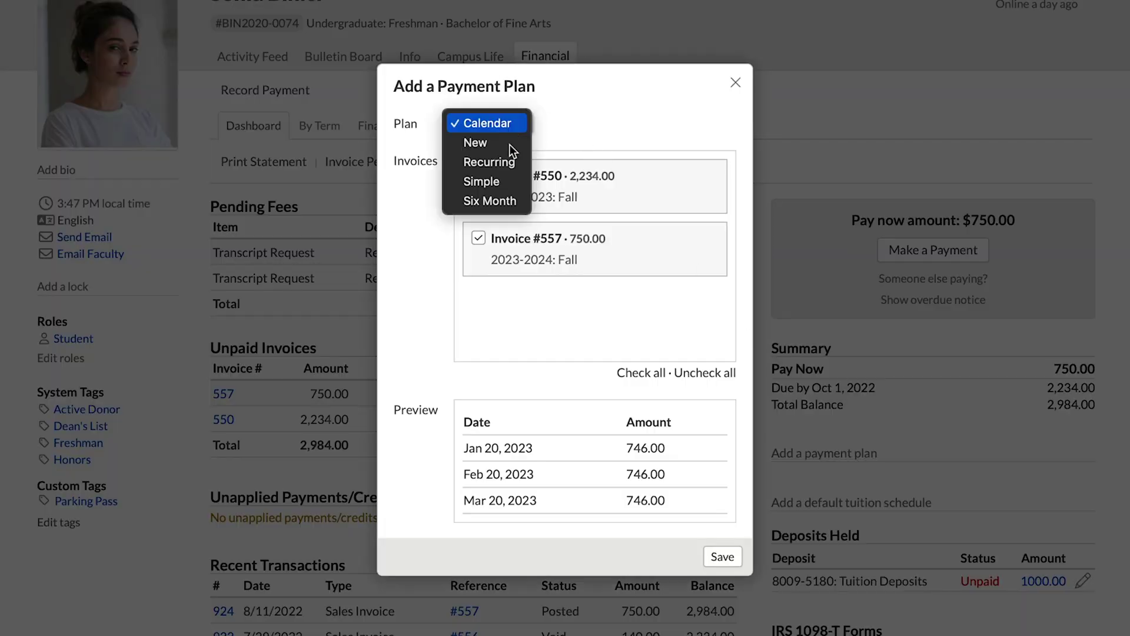
left_click(508, 180)
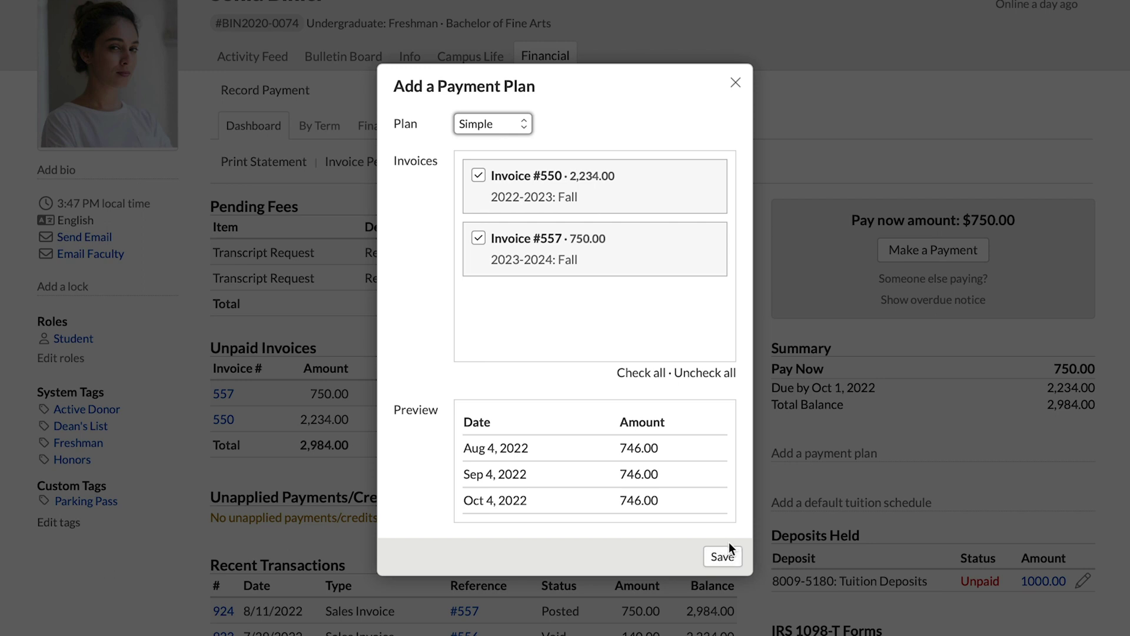
- Dismiss the plan dialog and view finances By Term, keeping the 2022-2023: July term
left_click(737, 85)
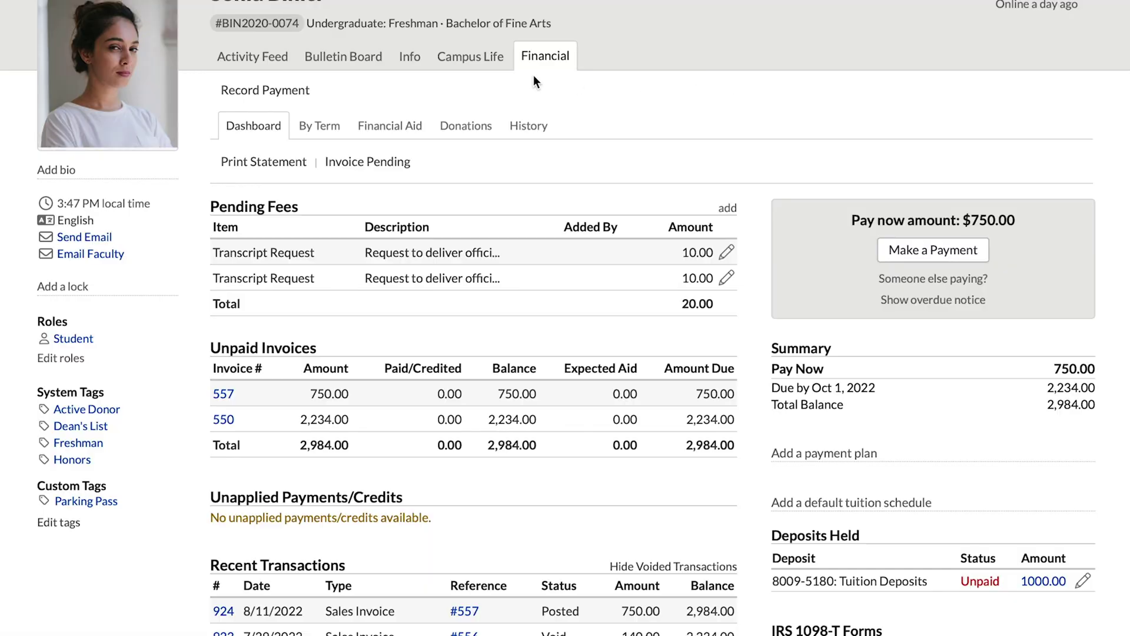
left_click(340, 127)
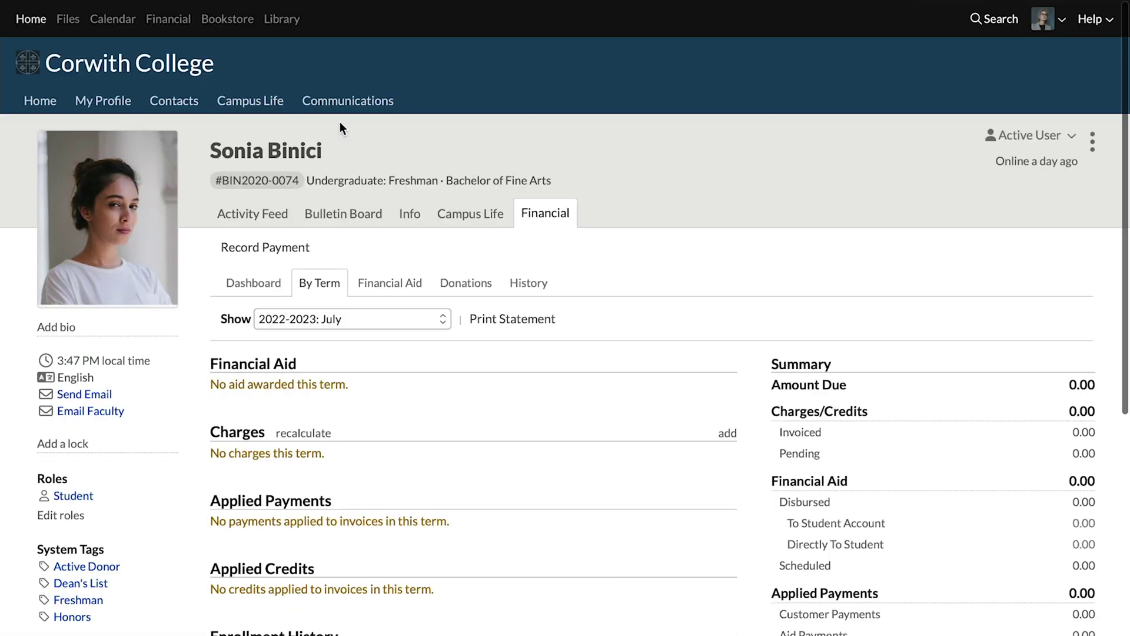
left_click(397, 321)
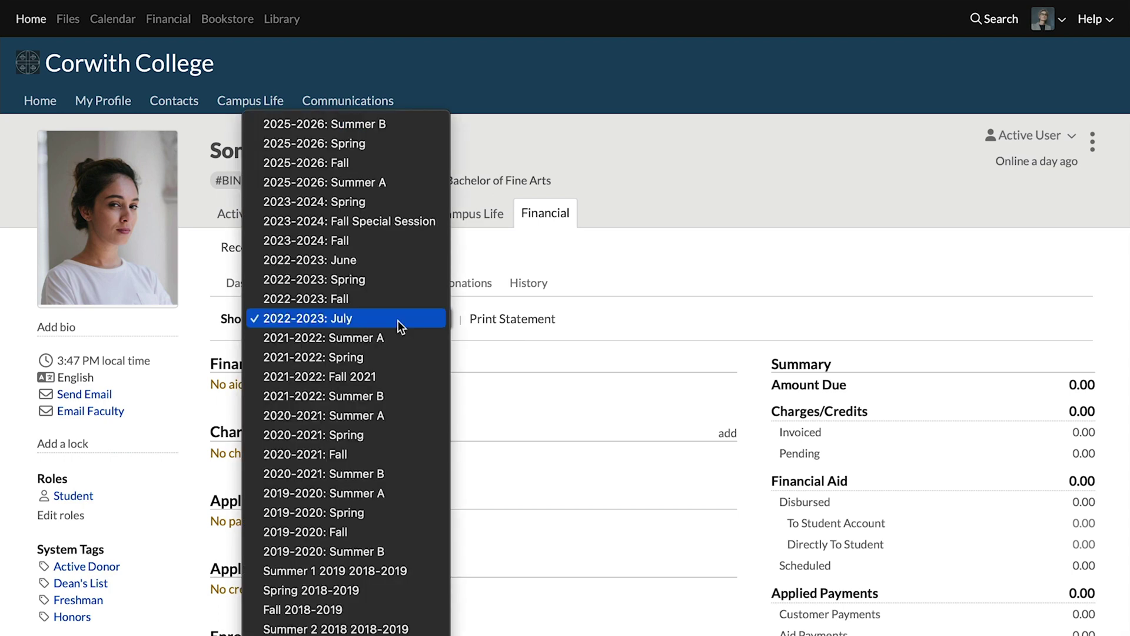
left_click(401, 323)
scroll(402, 322, "down", 5)
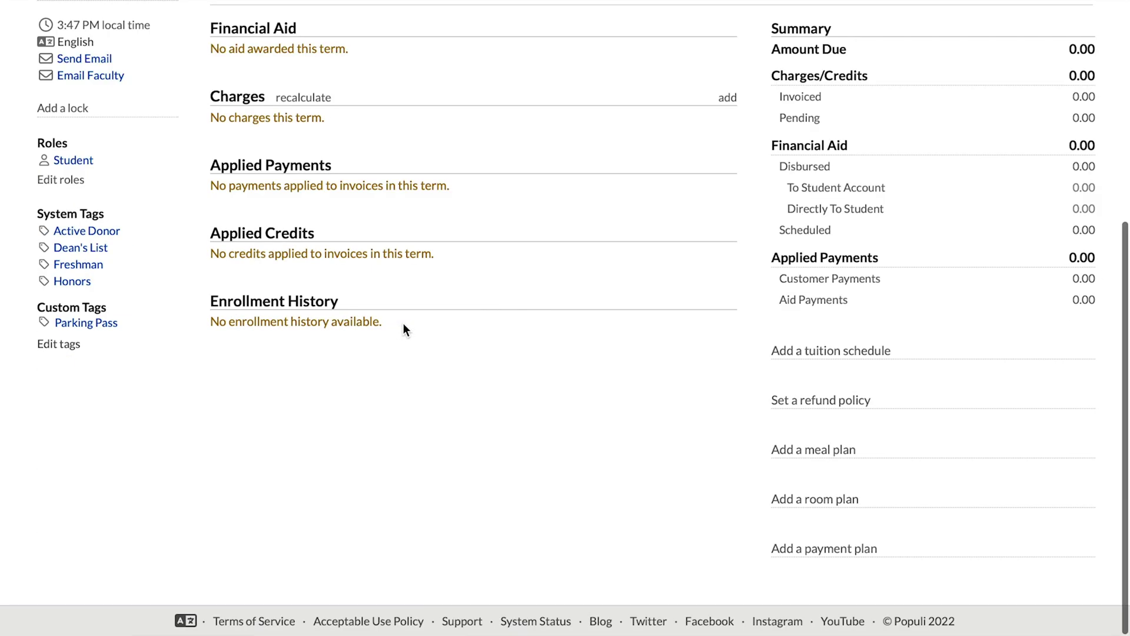
left_click(860, 549)
left_click(520, 122)
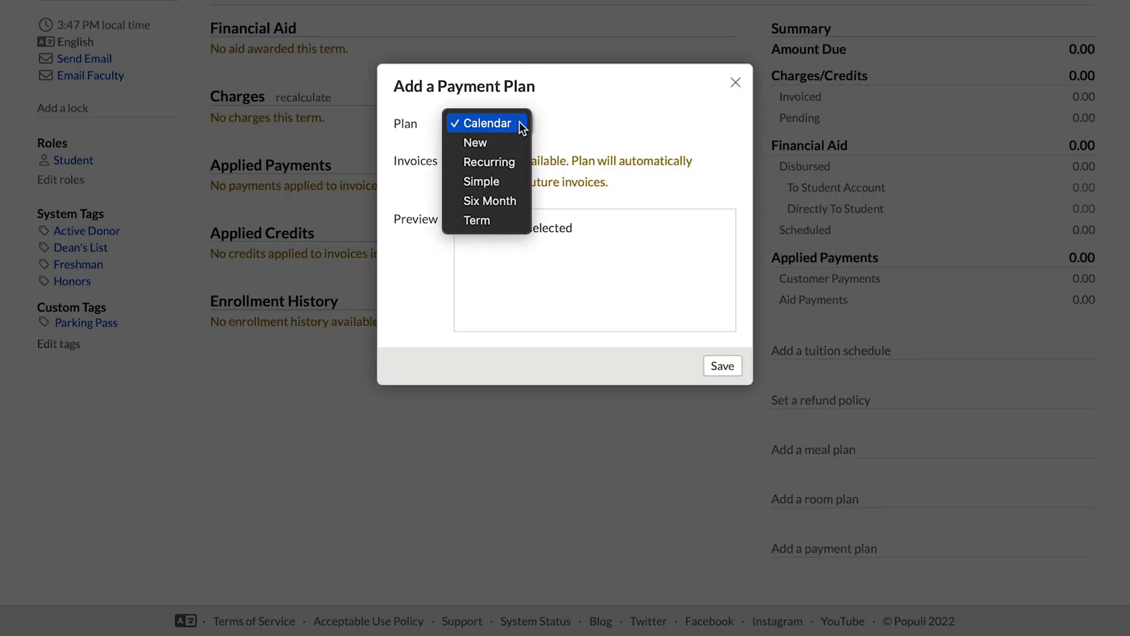
left_click(518, 182)
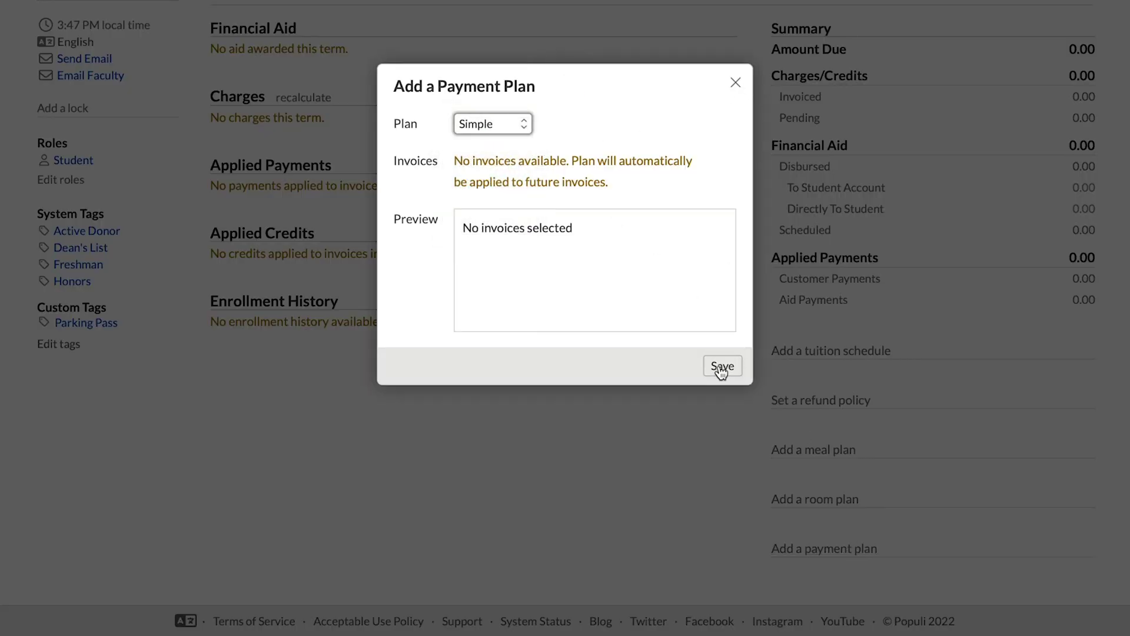
left_click(735, 85)
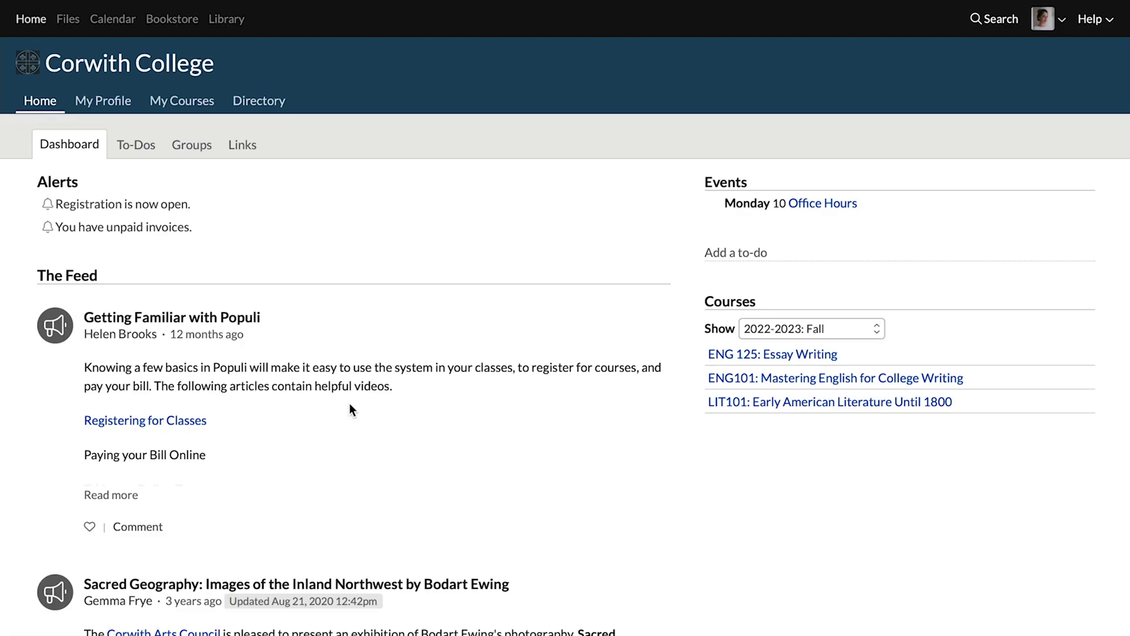
- In the student view, open My Profile's Financial dashboard listing unpaid invoices 557 and 550
left_click(115, 100)
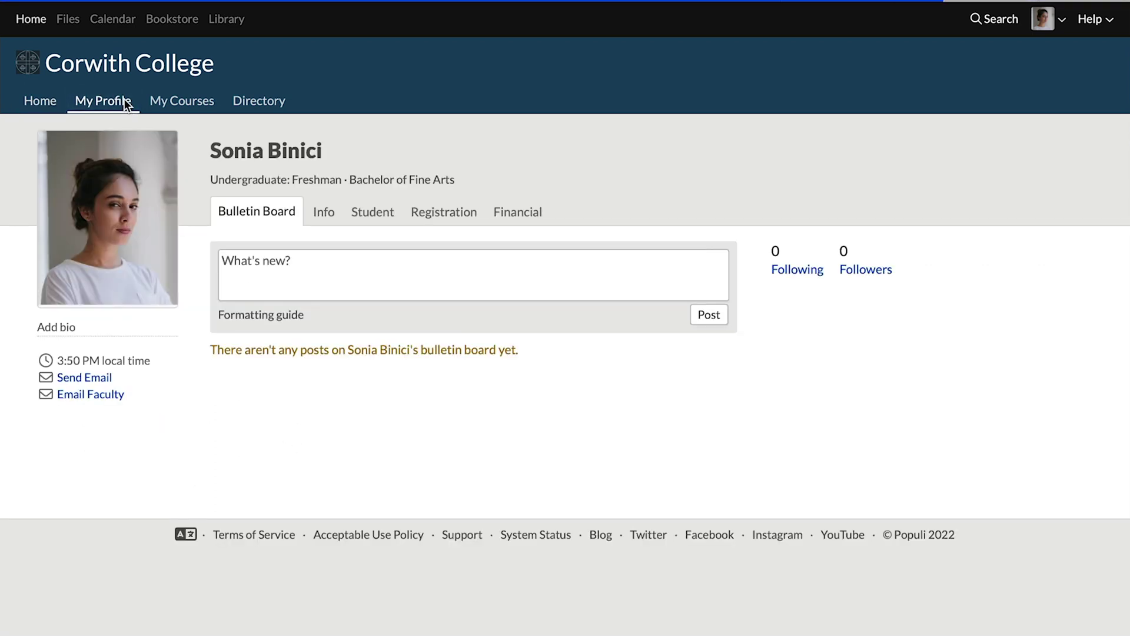
left_click(538, 213)
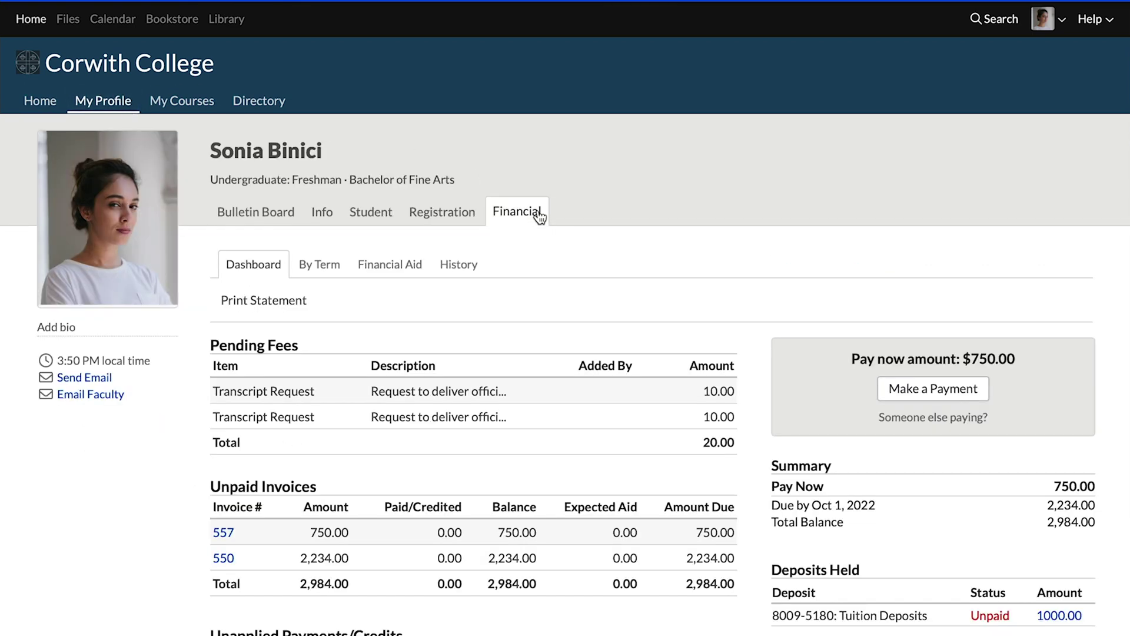
- Set the payment page to pay by plan, keeping Calendar: four $746.00 payments Jan 20–Apr 20, 2023
left_click(927, 391)
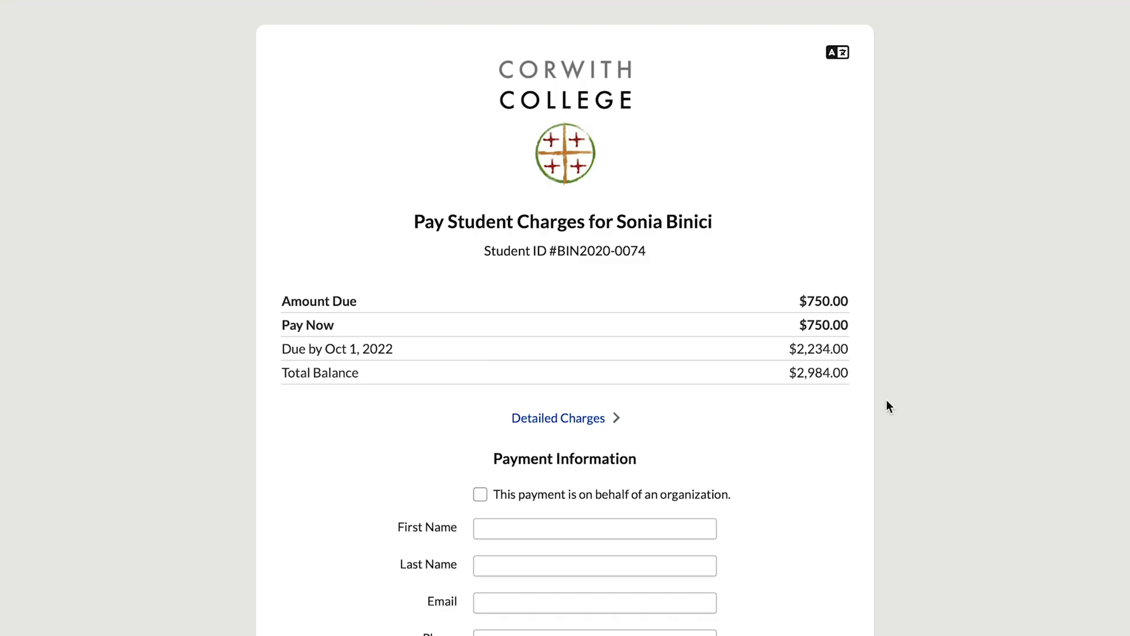
scroll(888, 403, "down", 4)
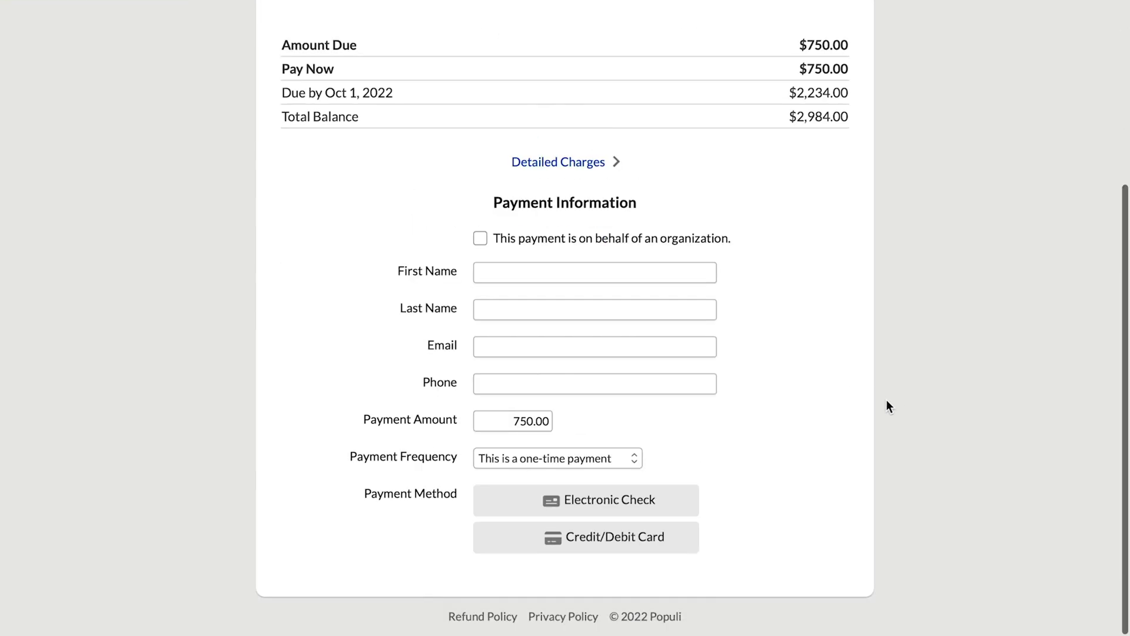
left_click(513, 458)
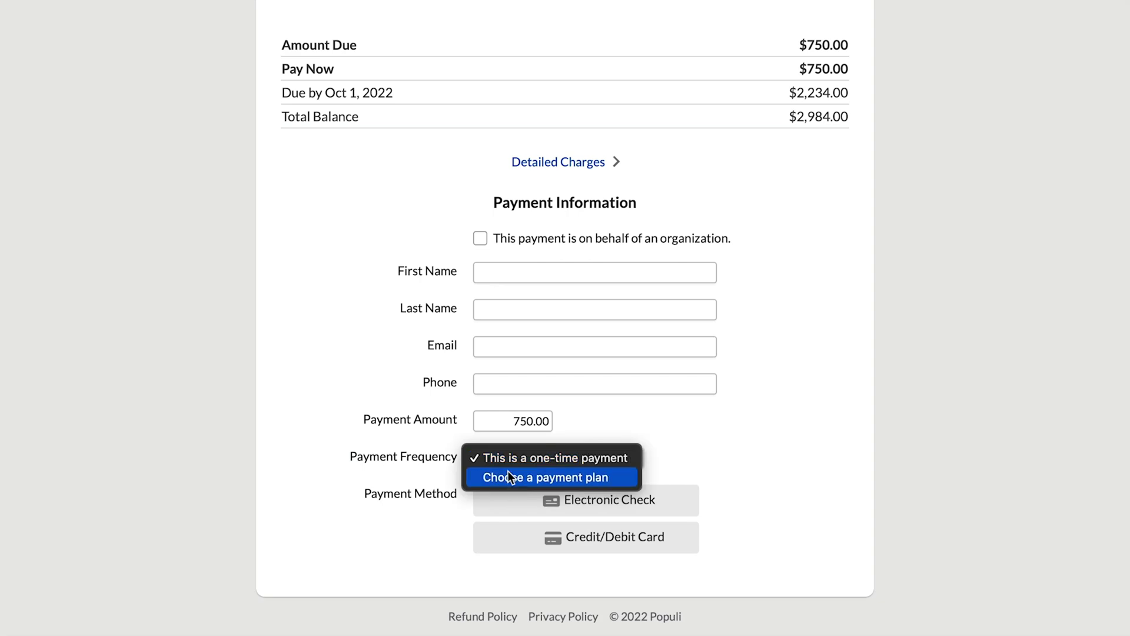
left_click(508, 477)
scroll(509, 474, "down", 5)
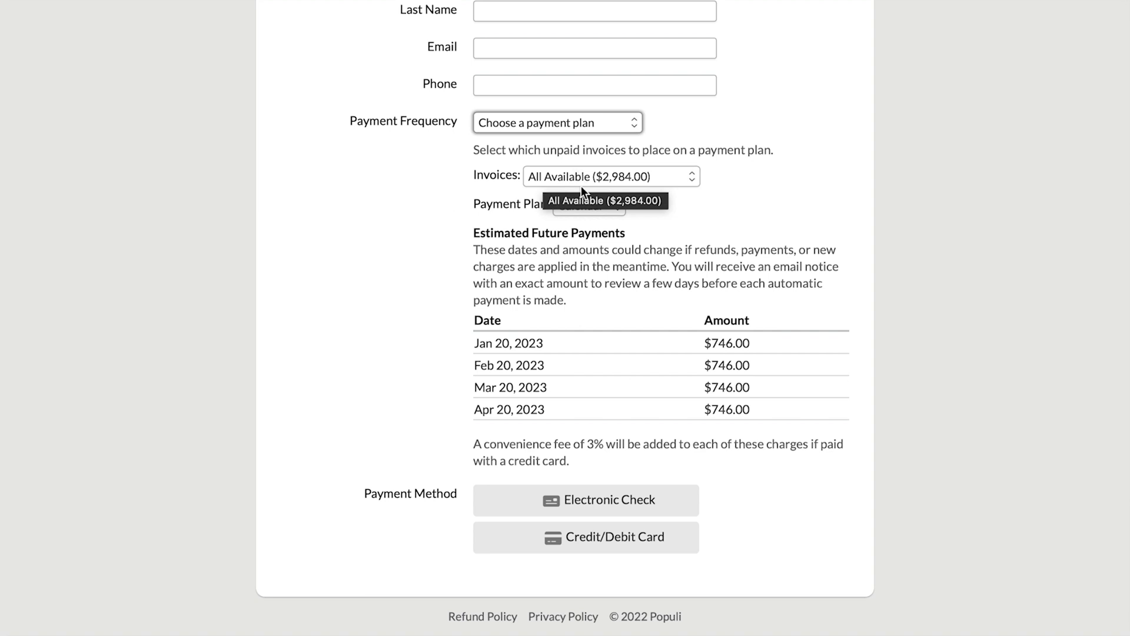
left_click(773, 189)
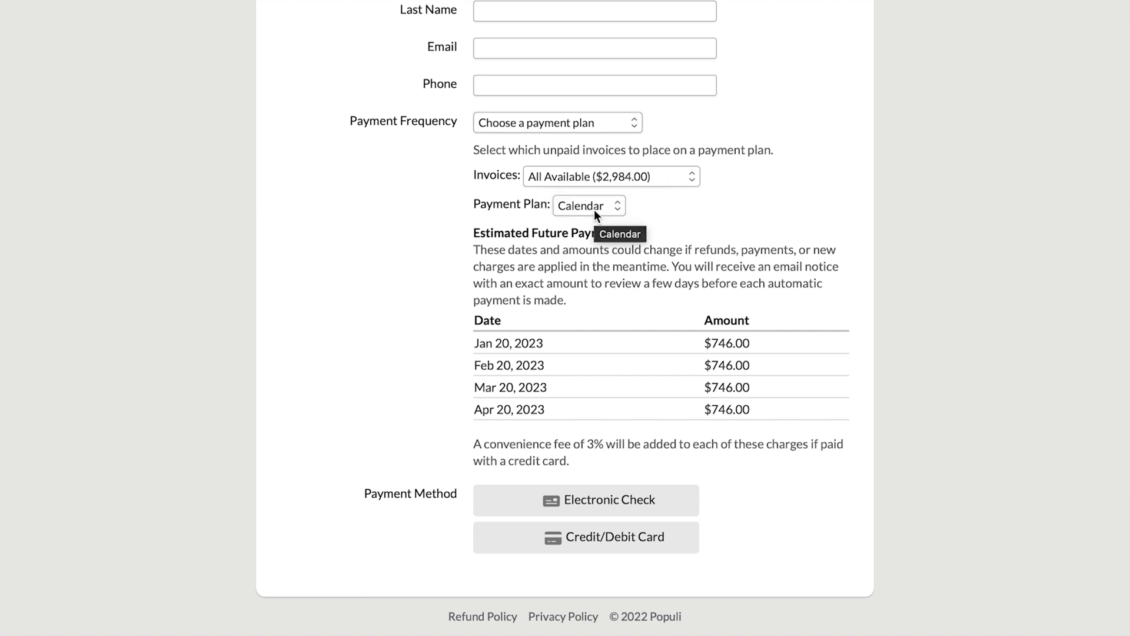
left_click(594, 210)
left_click(649, 215)
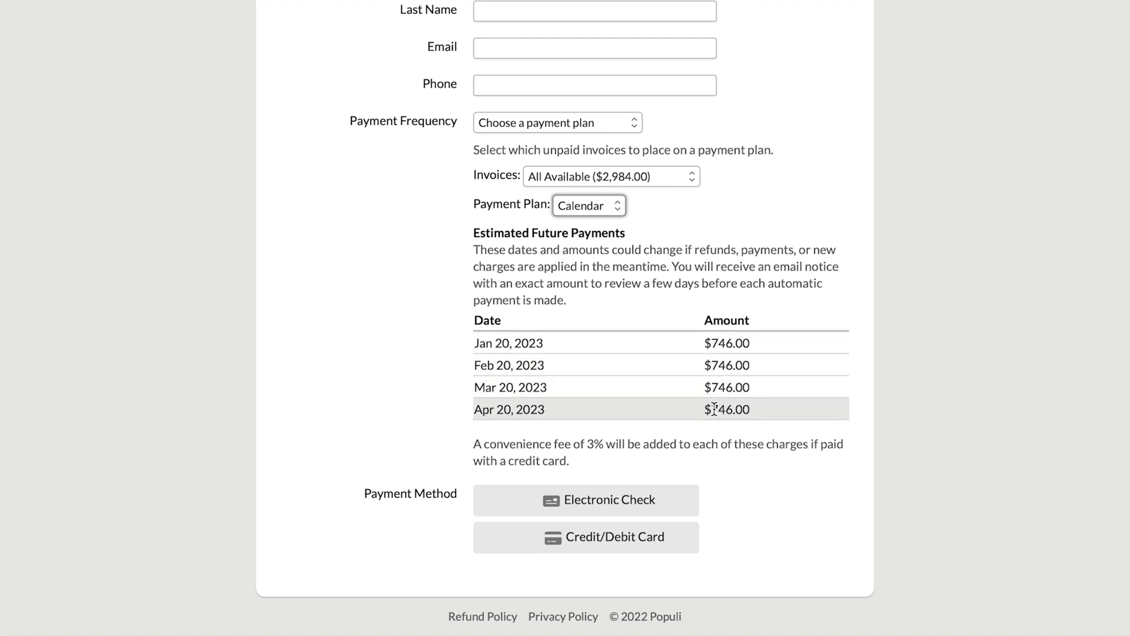
scroll(714, 408, "up", 1)
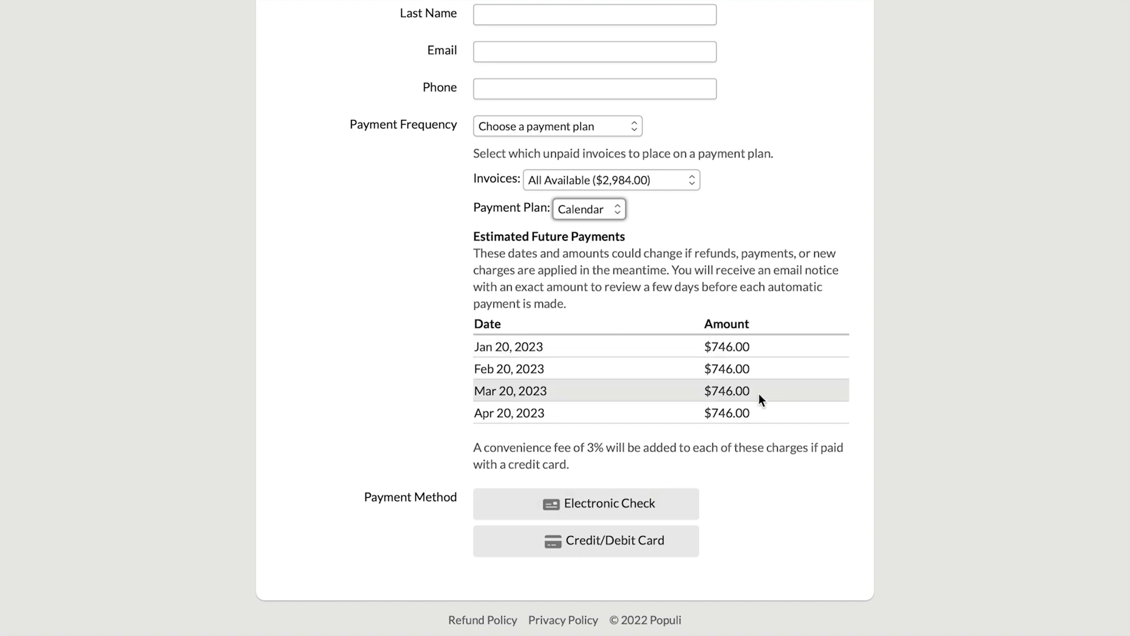
- Limit the plan to the 2022-2023: Fall invoices and keep the Six Month plan
left_click(617, 182)
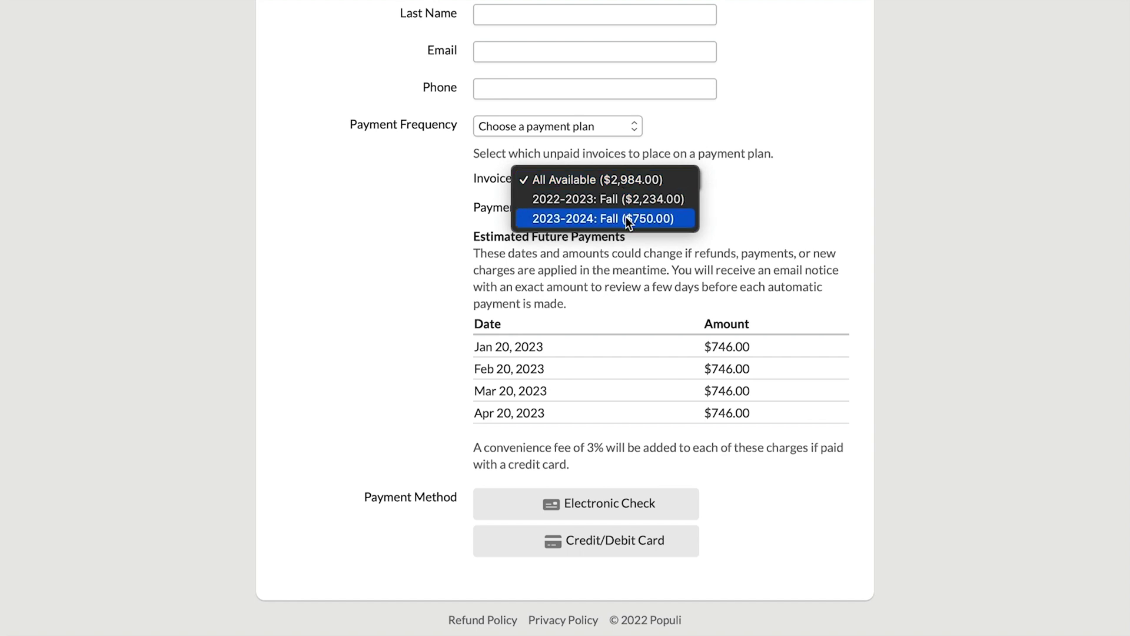
left_click(631, 200)
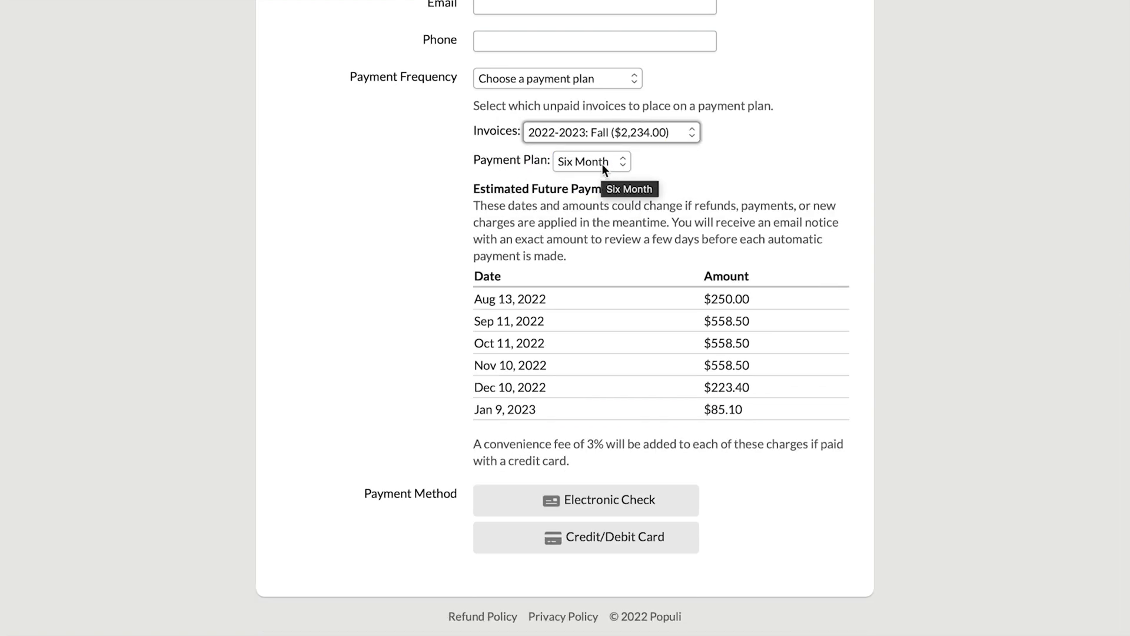
left_click(602, 164)
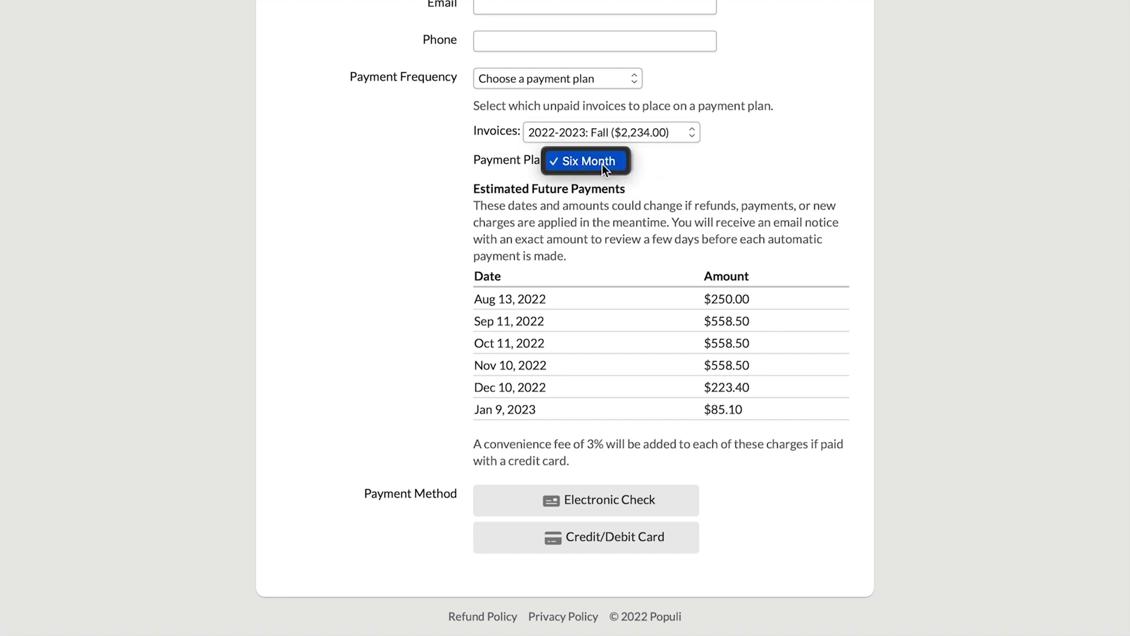
left_click(638, 168)
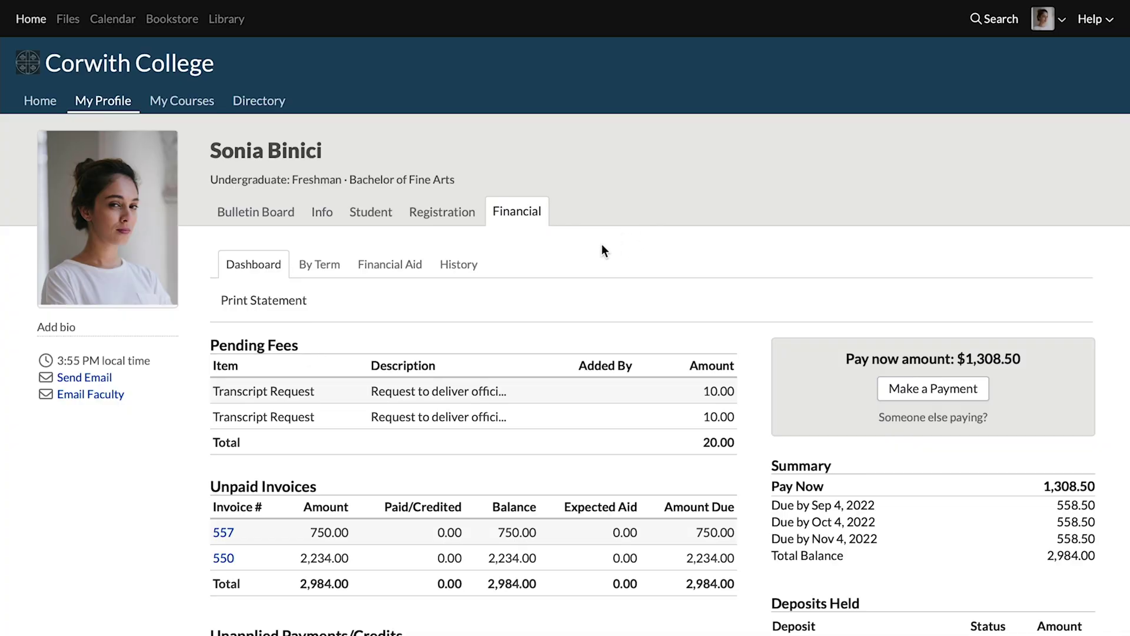
- Check the 2022-2023 Fall By Term view showing the Simple plan's four 558.50 installments, then return to the Dashboard
left_click(317, 267)
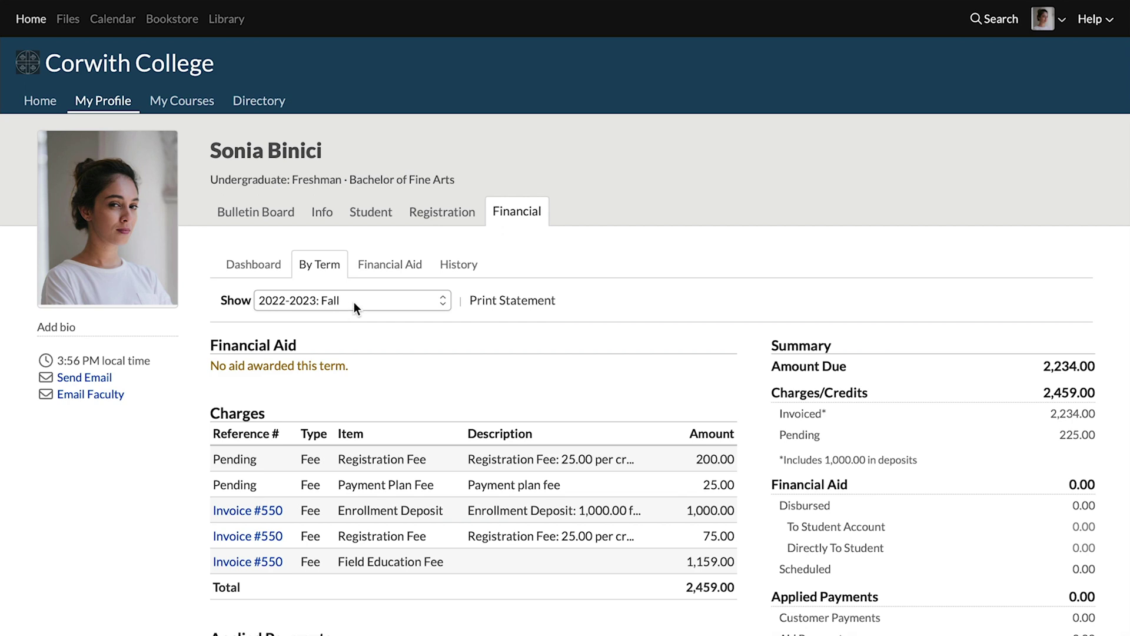
scroll(356, 303, "down", 2)
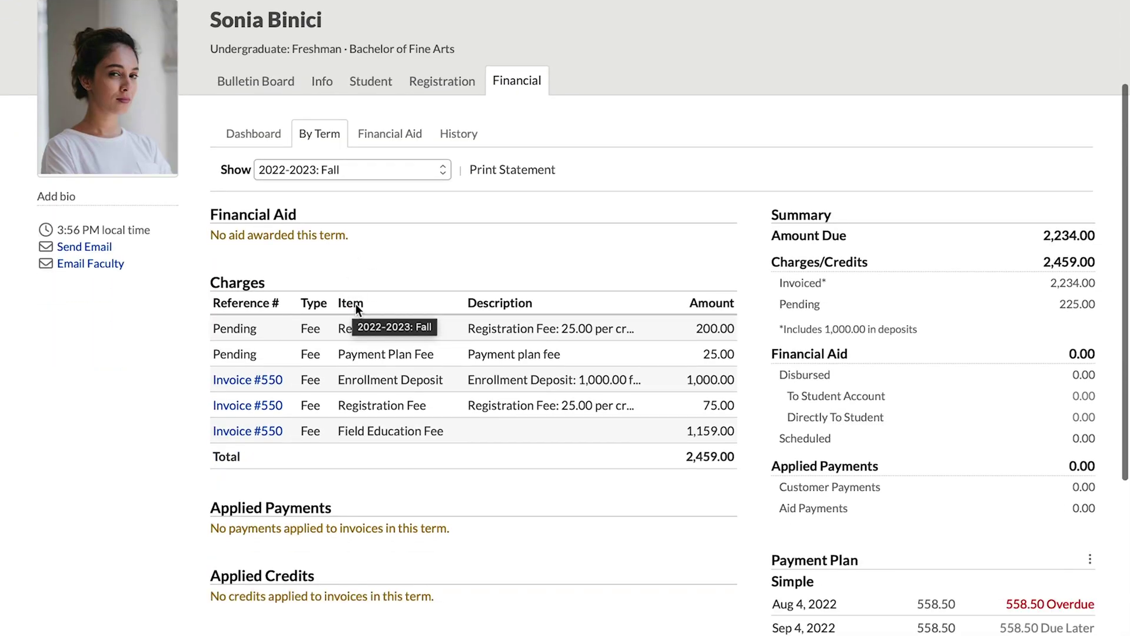
scroll(362, 317, "down", 4)
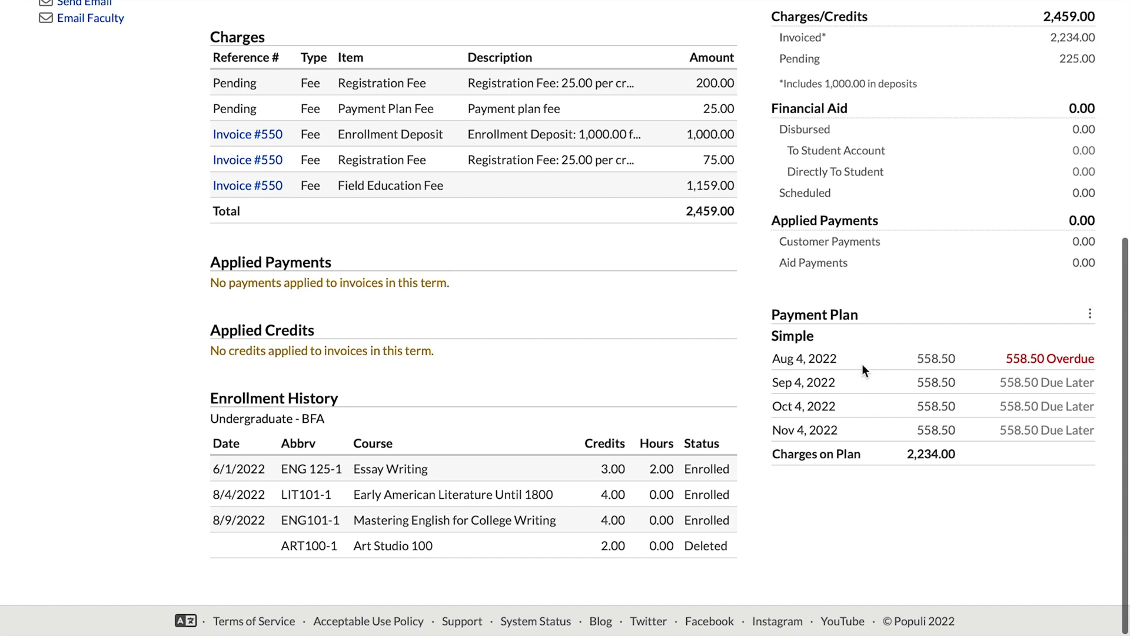
scroll(864, 475, "up", 6)
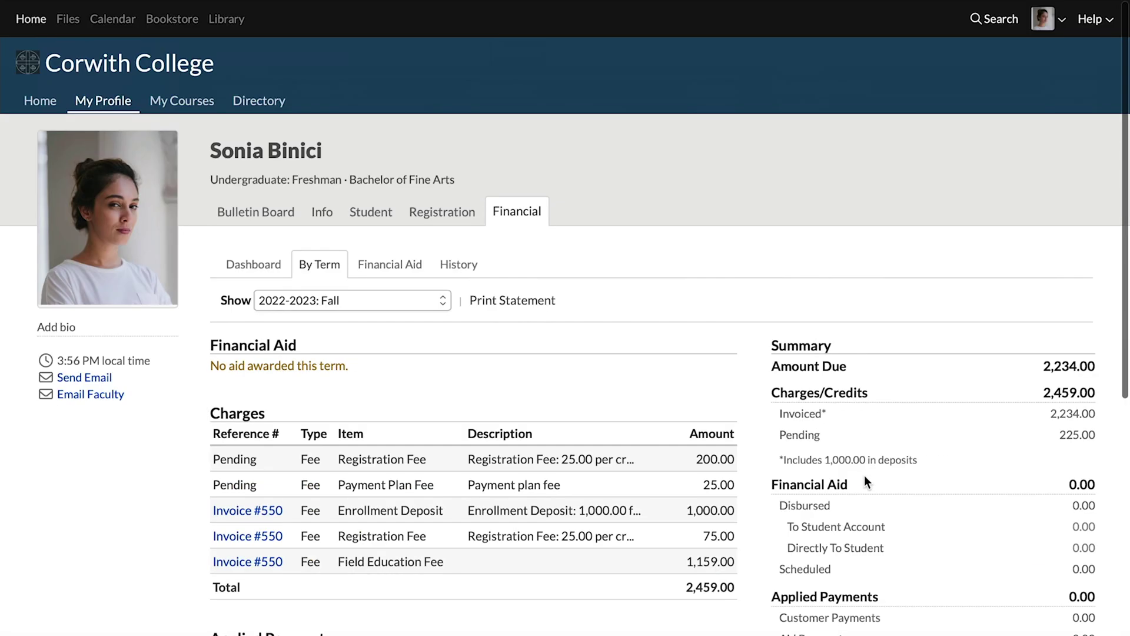
left_click(270, 263)
- On the payment page, choose a payment plan for the 2022-2023: Fall invoices, previewing three $558.50 payments
left_click(951, 391)
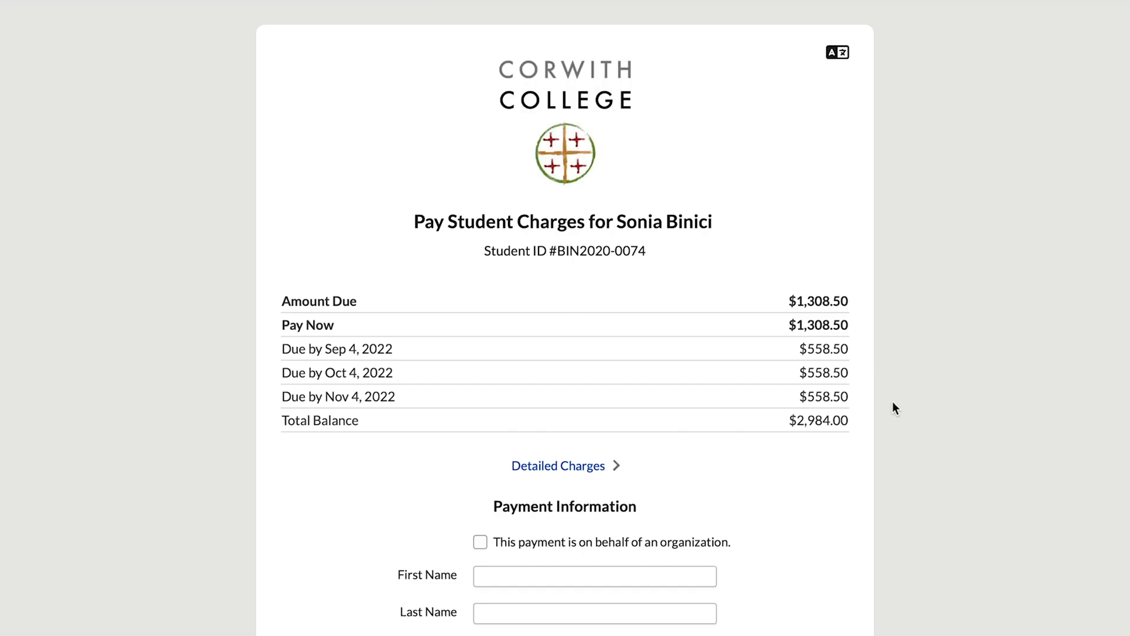
scroll(893, 401, "down", 5)
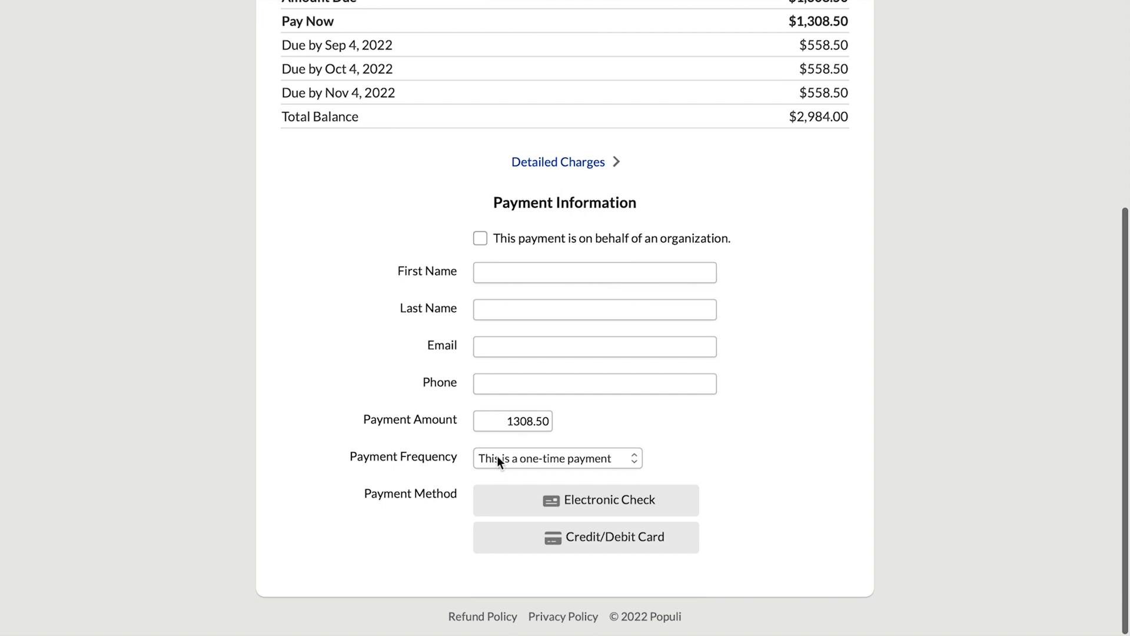
left_click(497, 458)
left_click(504, 476)
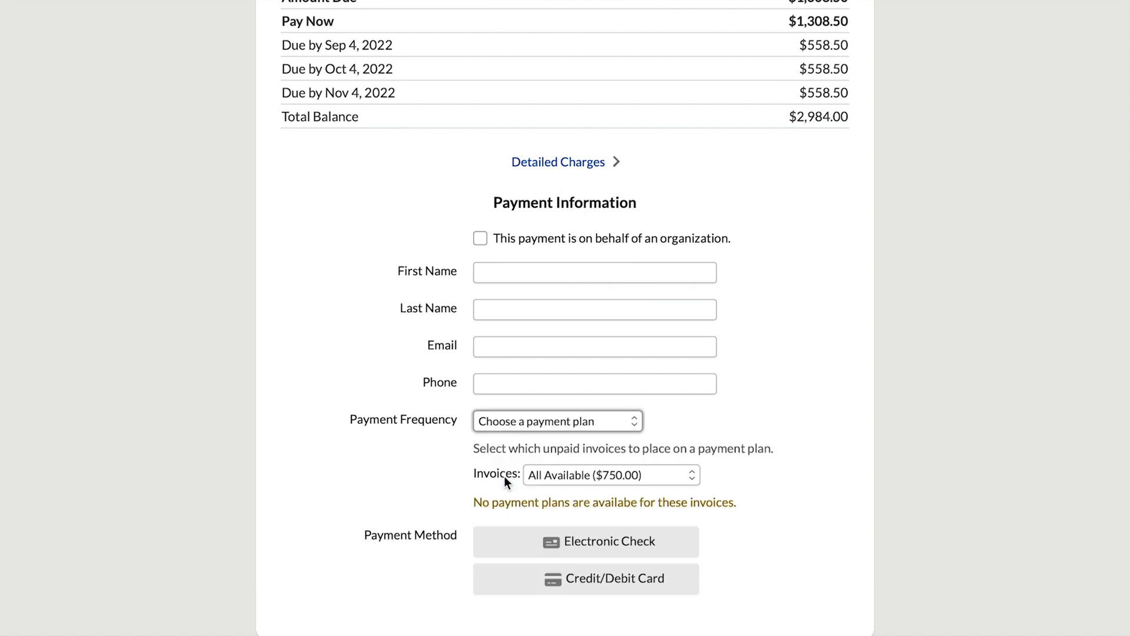
scroll(504, 475, "down", 1)
left_click(601, 439)
left_click(602, 451)
scroll(610, 412, "down", 5)
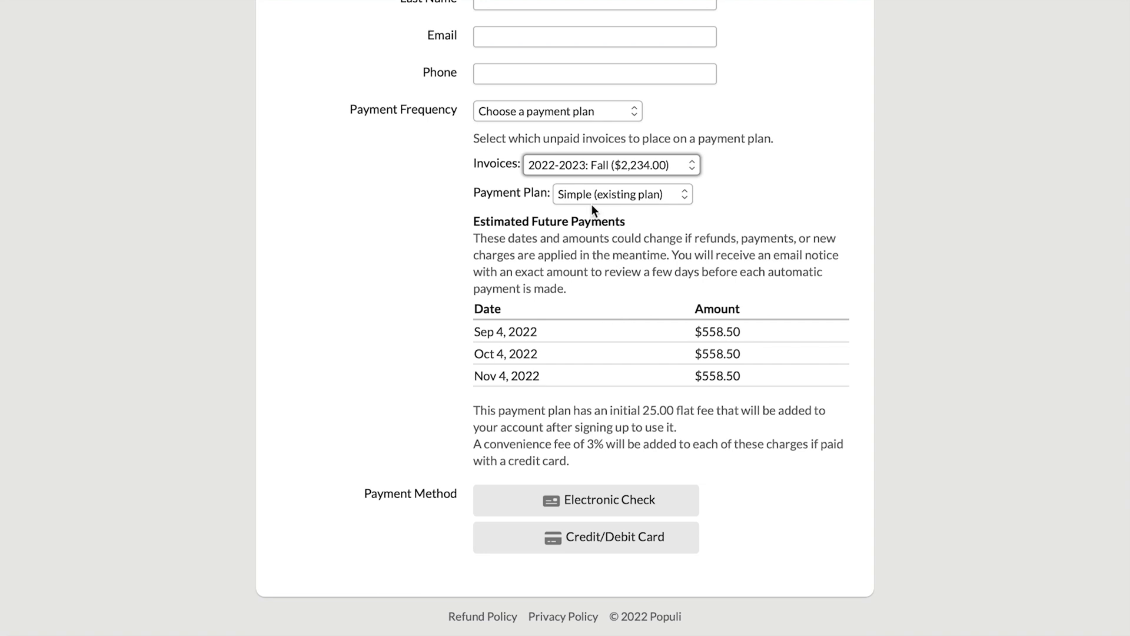